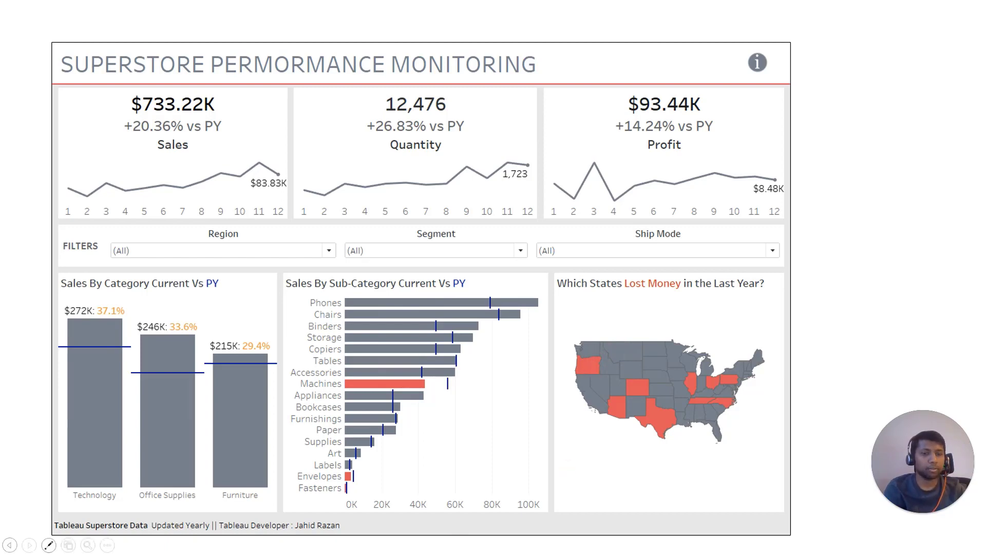
# Exit the Superstore dashboard slide show and return to the YouTube tutorial in the browser.
pyautogui.hotkey('alt', 'Tab')
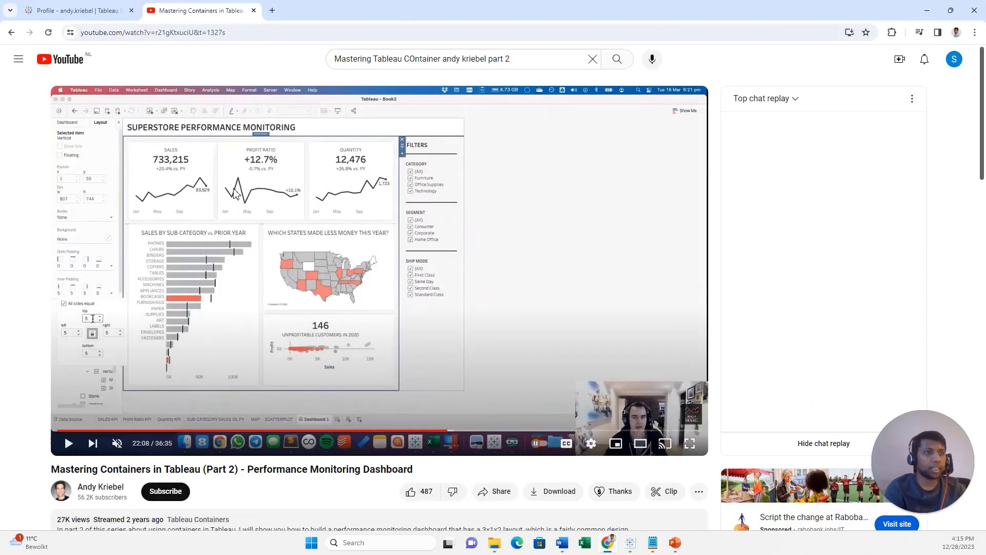
# Leave the Mastering Containers video for the Tableau profile page, heading back to Tableau Public.
pyautogui.click(81, 5)
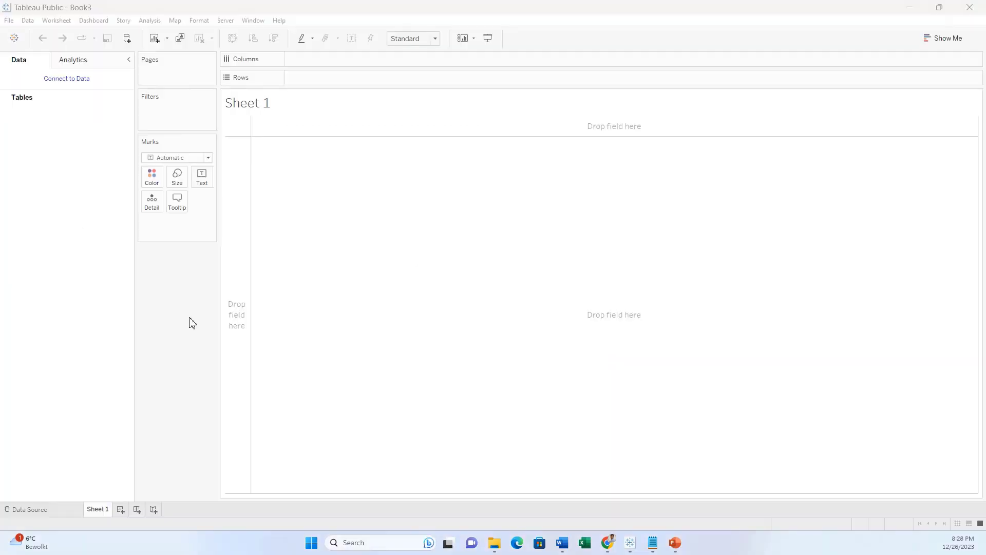
# Connect the blank Book3 workbook to the Sample - Superstore Excel file.
pyautogui.click(84, 79)
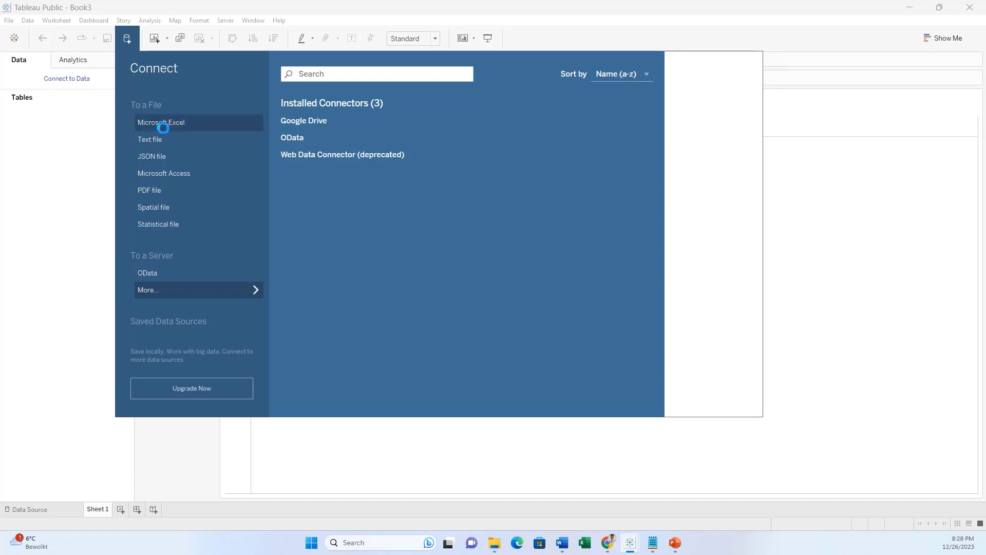
pyautogui.click(149, 114)
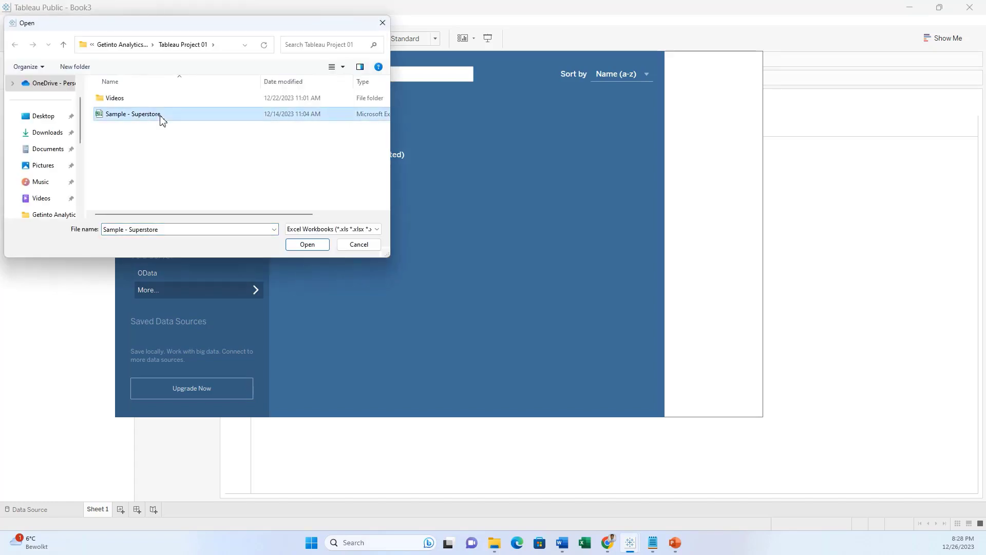
pyautogui.click(314, 245)
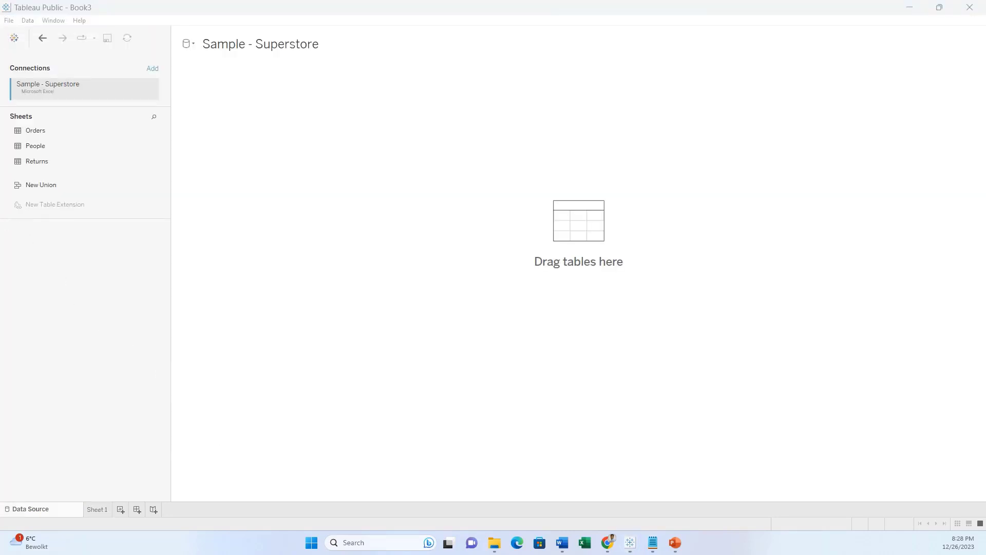
# Place the Orders sheet on the canvas and browse its 21 fields and 9994 rows.
pyautogui.moveTo(55, 132); pyautogui.dragTo(377, 379)
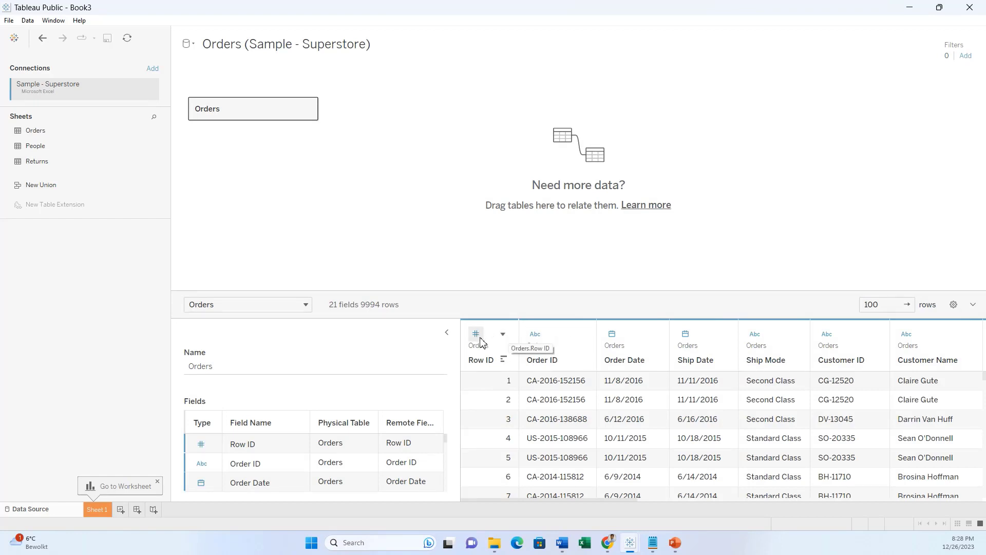
pyautogui.scroll(-3, 501, 416)
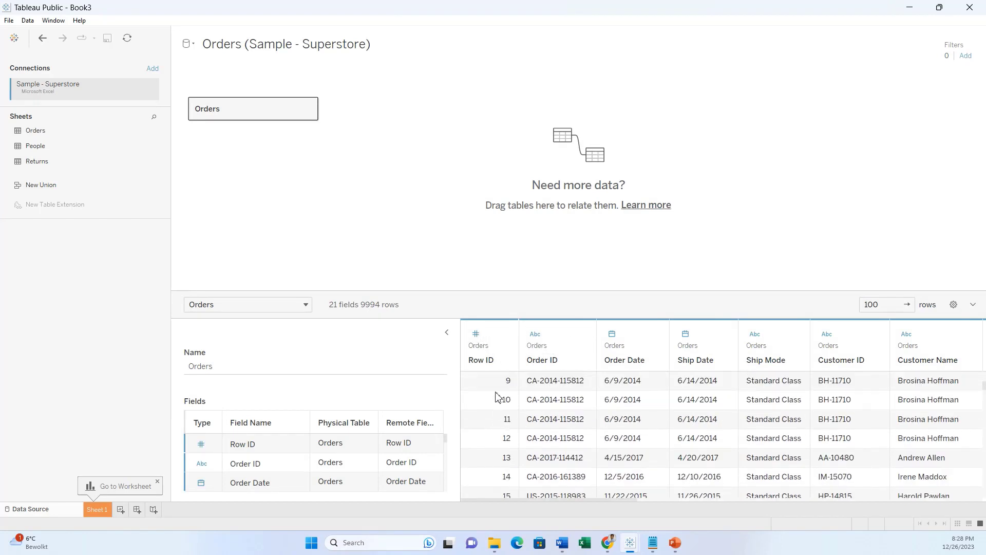
pyautogui.scroll(1, 501, 399)
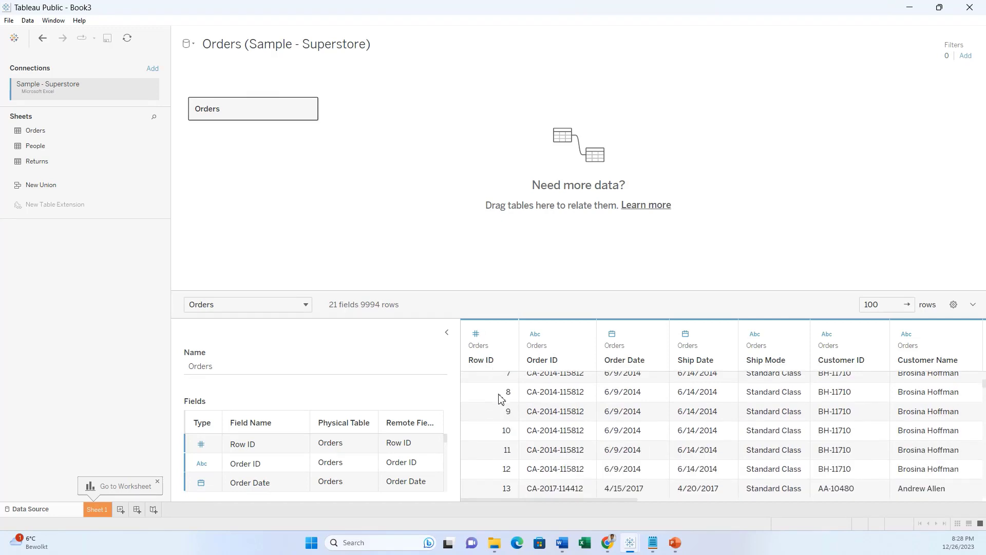
pyautogui.scroll(2, 501, 399)
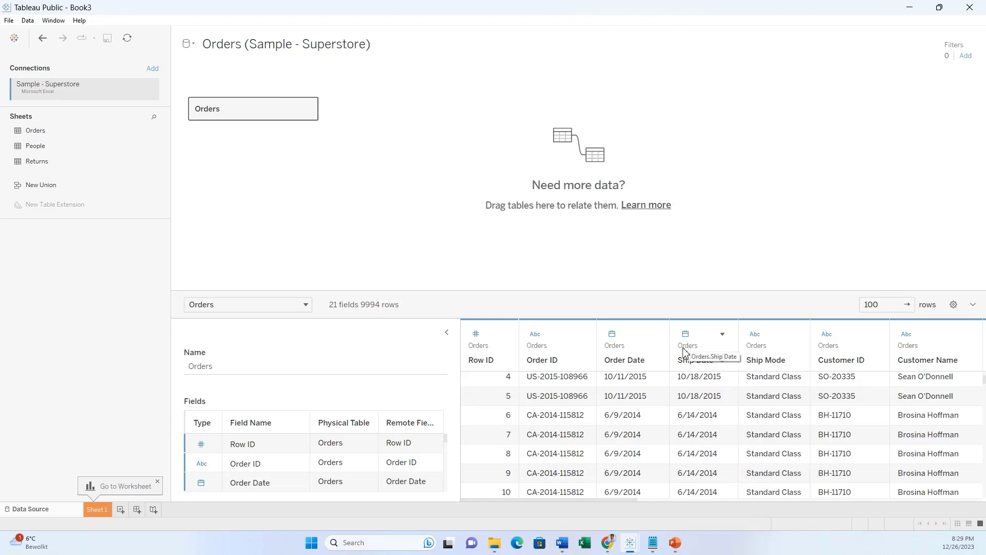
pyautogui.scroll(-3, 334, 463)
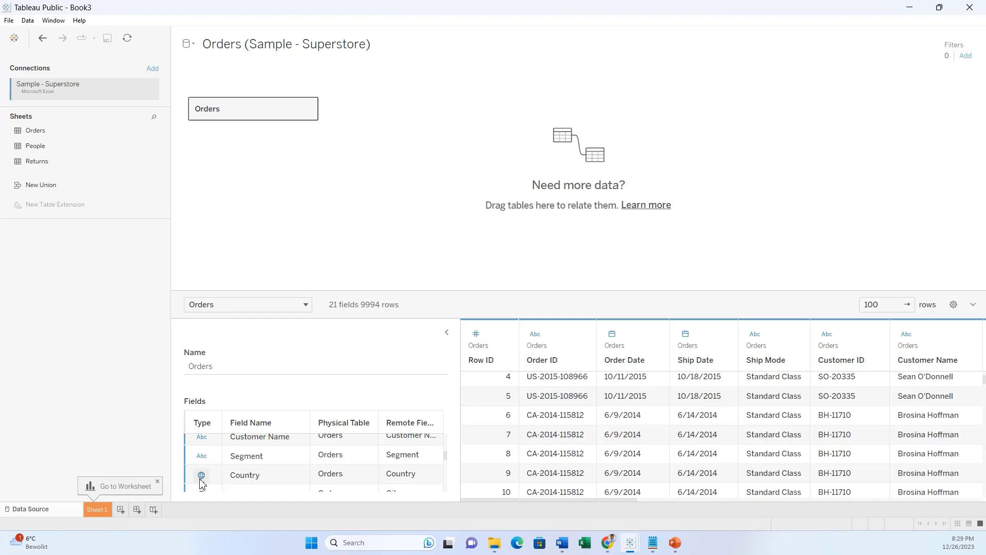
pyautogui.scroll(-3, 205, 467)
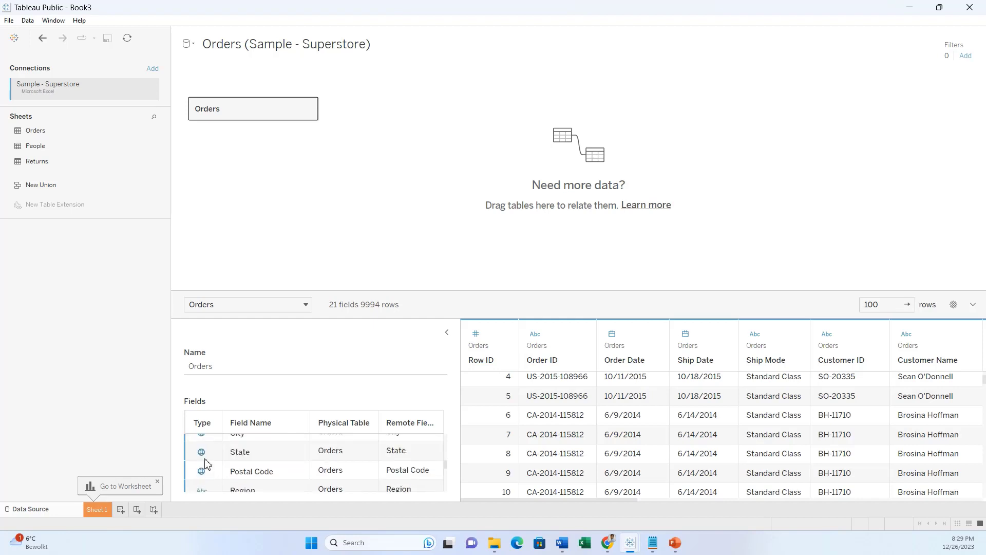
pyautogui.scroll(-6, 246, 470)
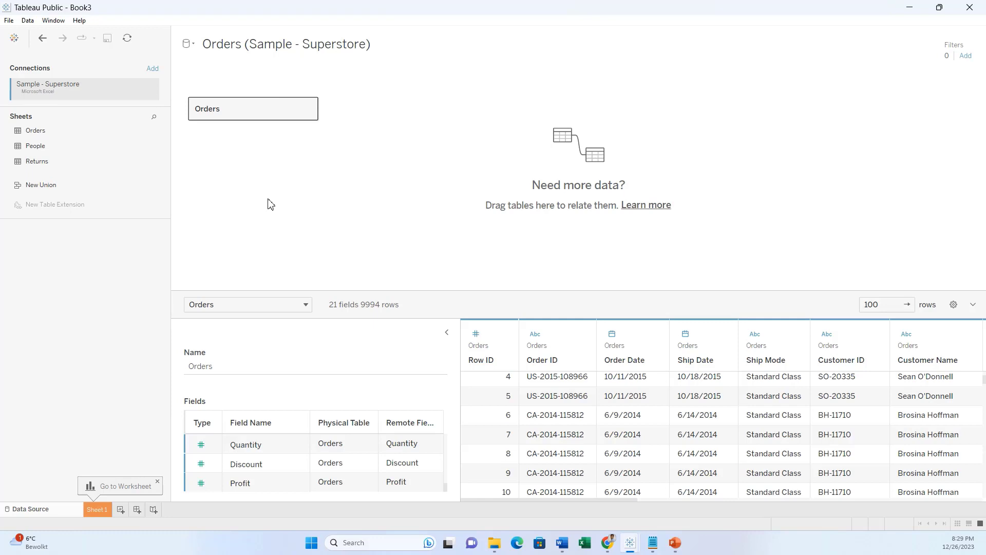
# Open Sheet 1 and rename it Sales.
pyautogui.click(97, 510)
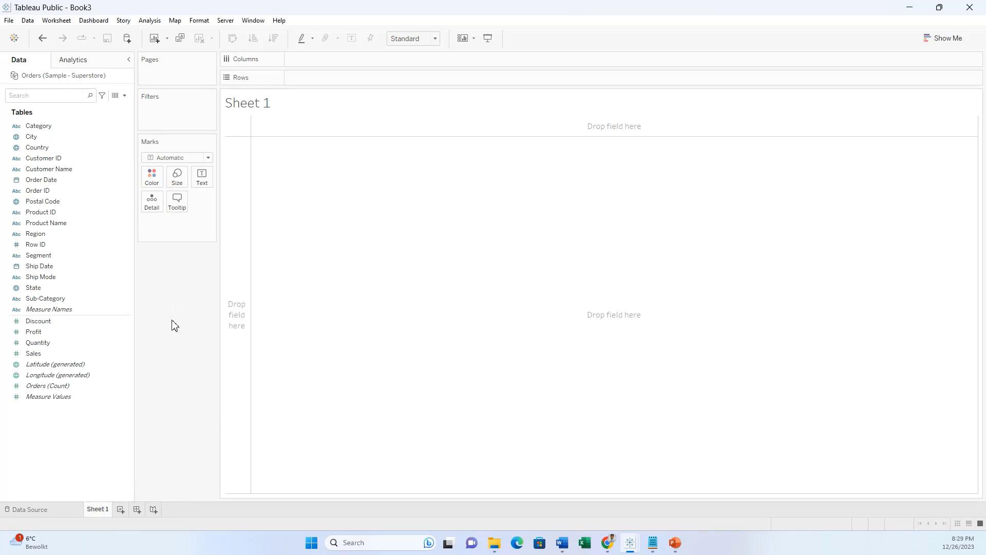
pyautogui.doubleClick(97, 508)
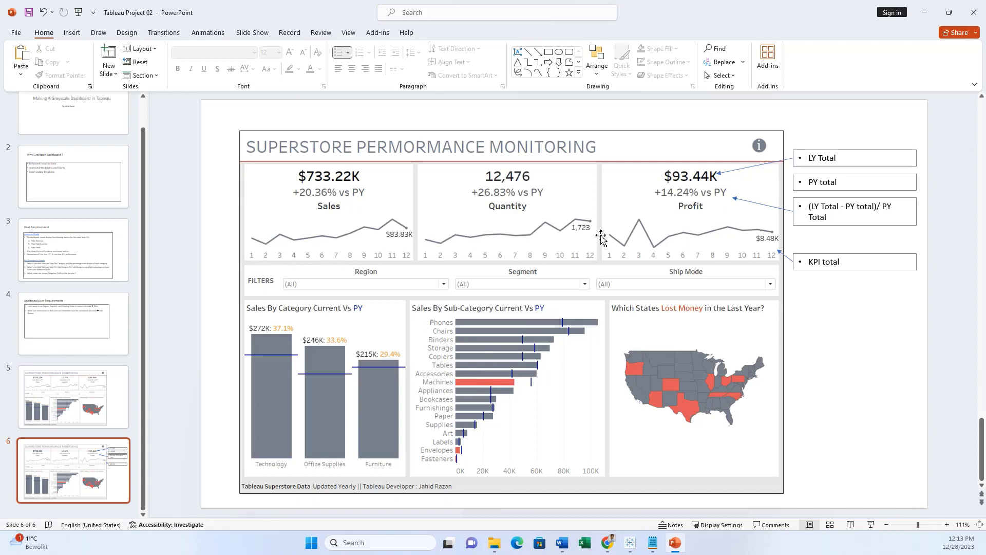
# Minimize PowerPoint to bring the empty Quantity worksheet in Tableau Public back into view.
pyautogui.click(932, 12)
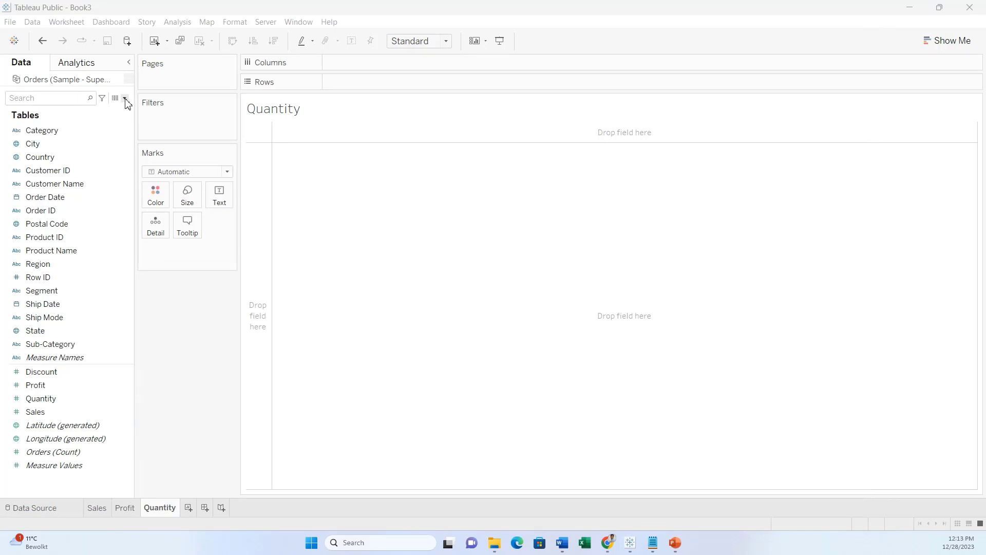
# Create a new calculated field named Sales Trend LY.
pyautogui.click(125, 100)
pyautogui.click(92, 111)
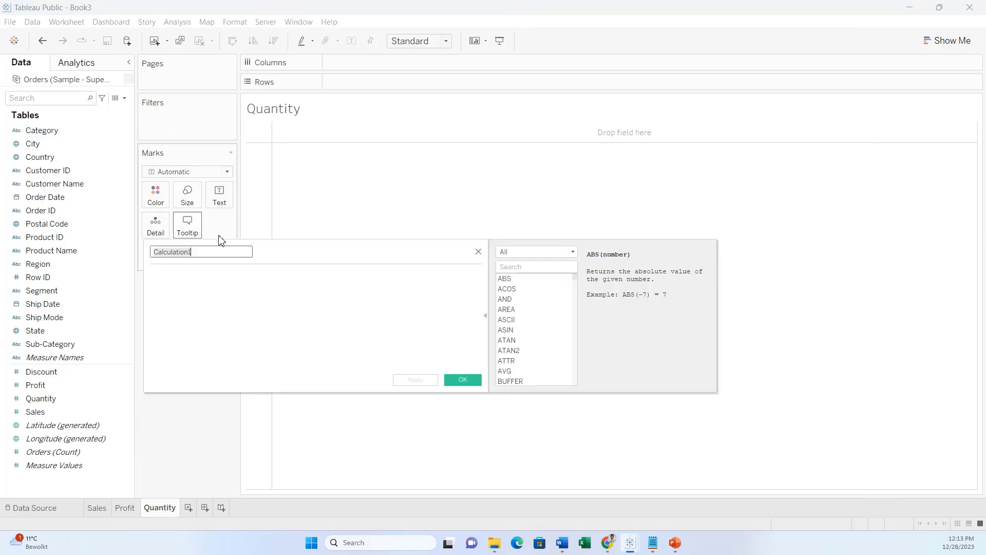
pyautogui.write('Sales Trend LY')
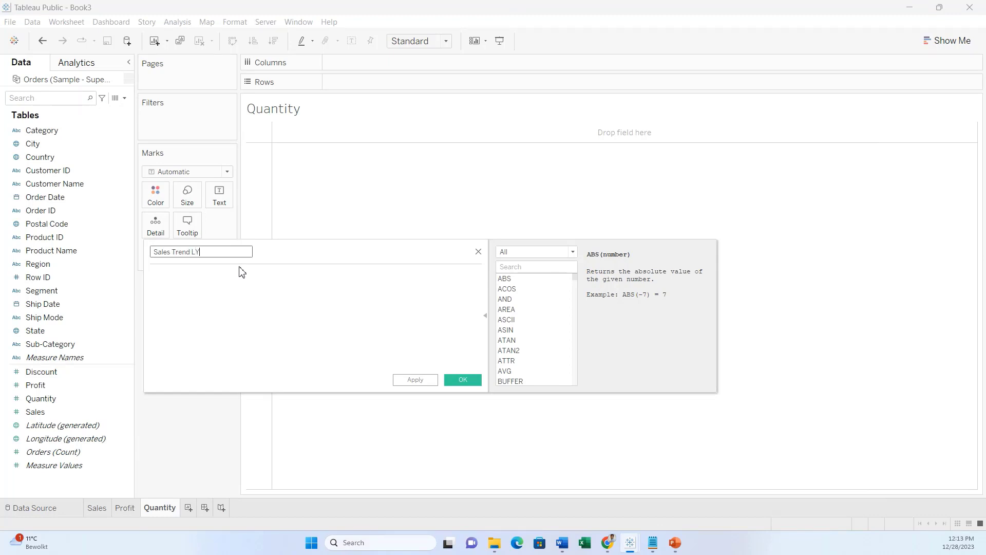
pyautogui.click(243, 282)
# Write SUM( and the condition IF YEAR([Order Date]) = Max(YEAR([Order Date])).
pyautogui.write('SUM')
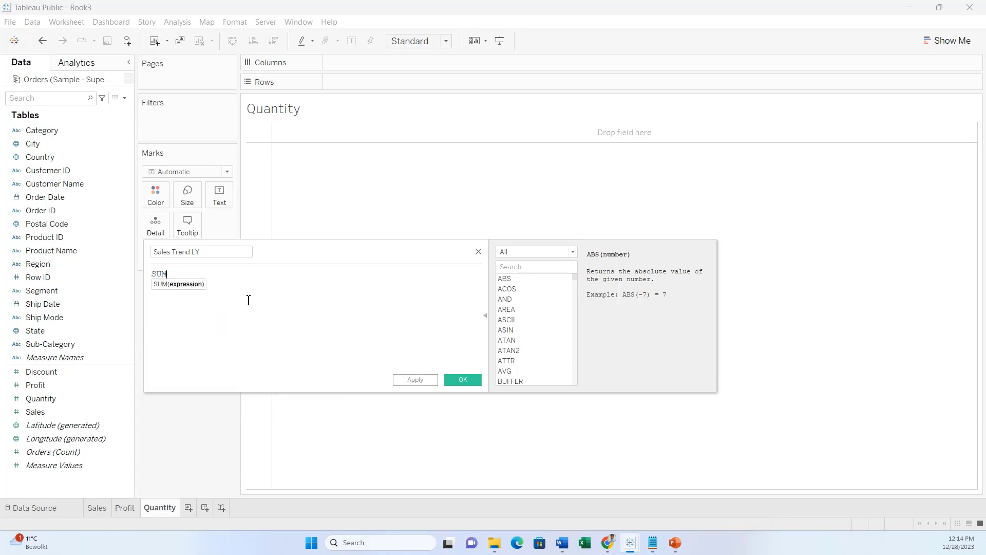
pyautogui.write('(')
pyautogui.press('Return')
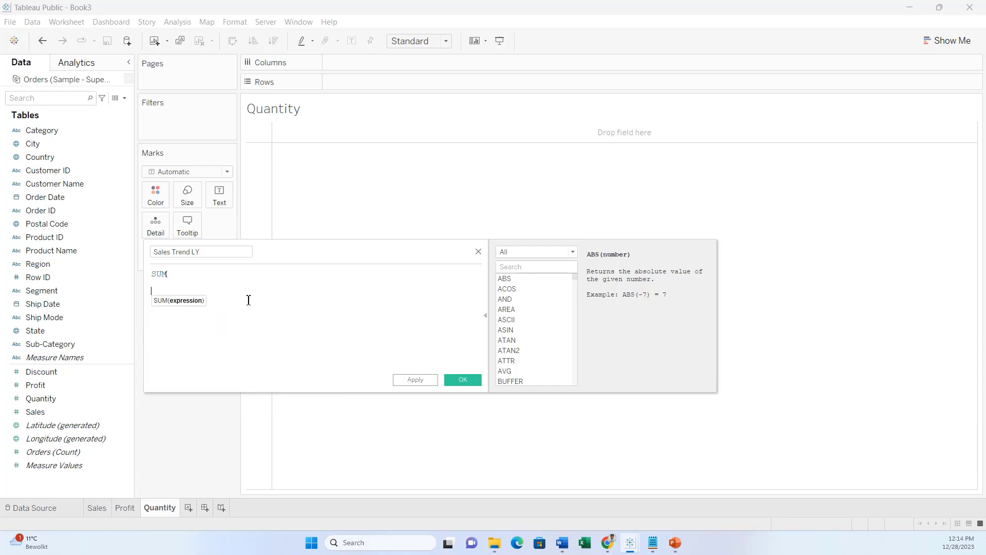
pyautogui.write('IF yea')
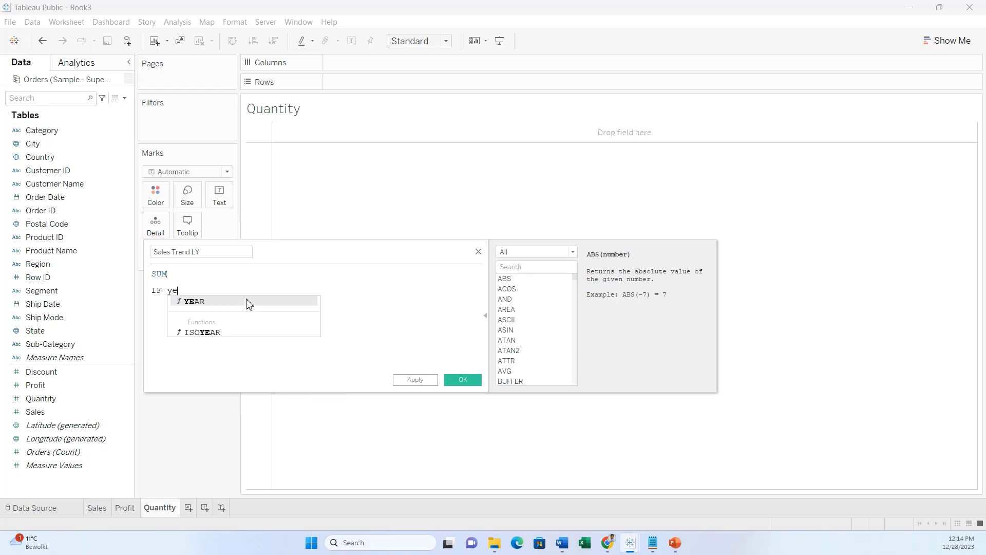
pyautogui.press('Return')
pyautogui.write('order)')
pyautogui.press('Return')
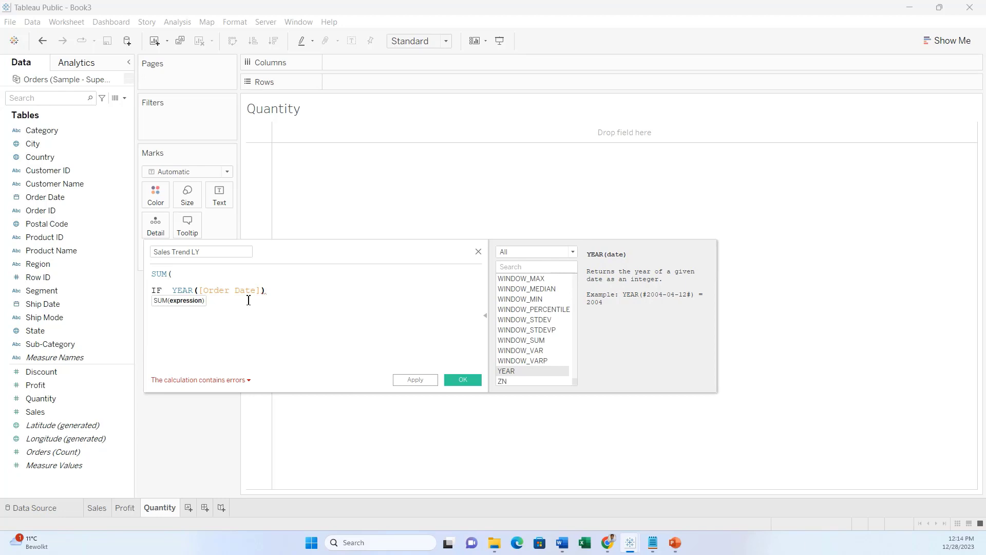
pyautogui.write('= Max (YEAR()')
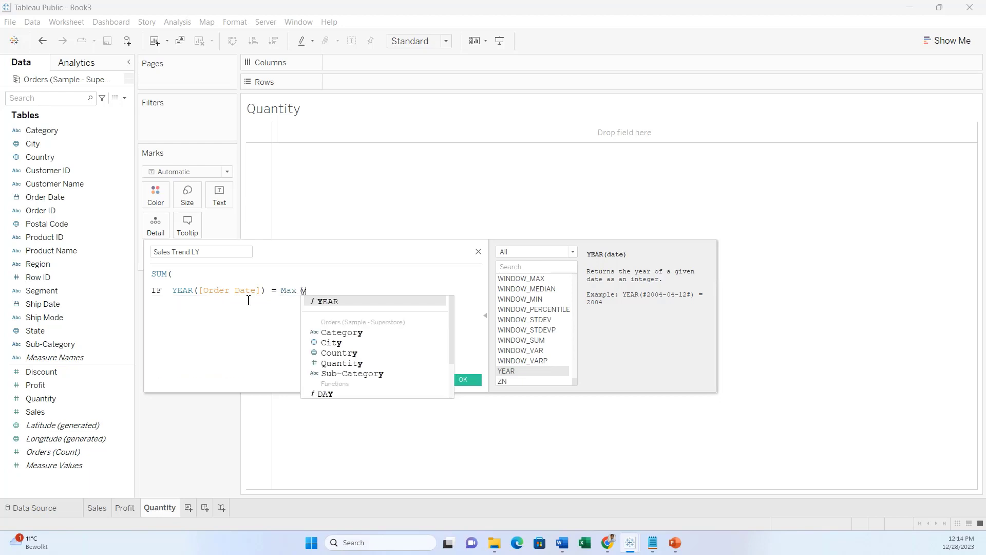
pyautogui.write('o')
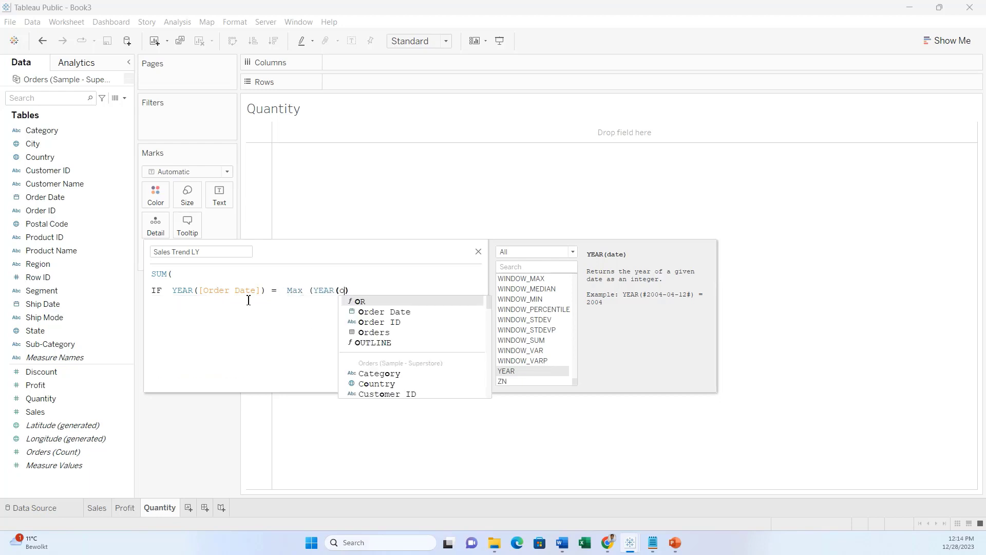
pyautogui.press('Down')
pyautogui.press('Return')
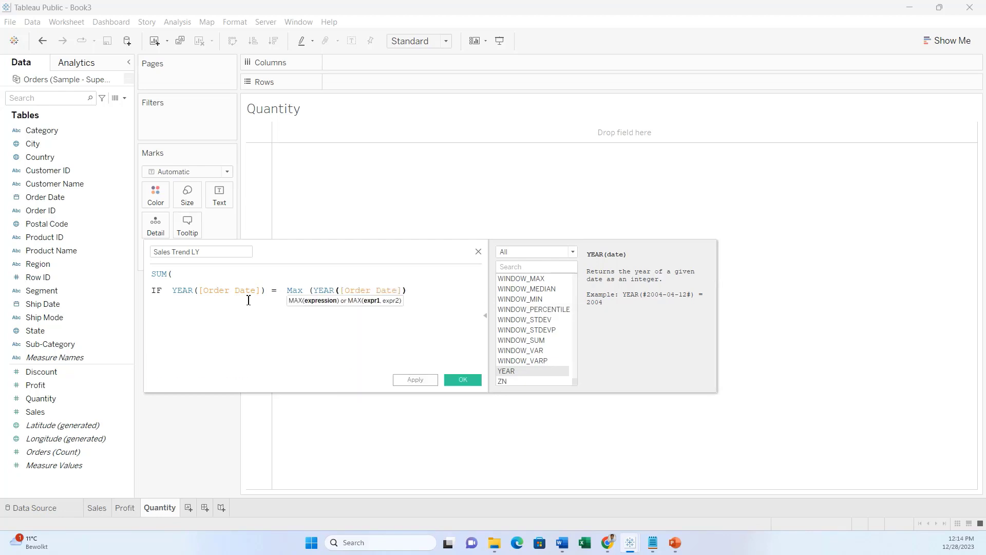
pyautogui.write(')')
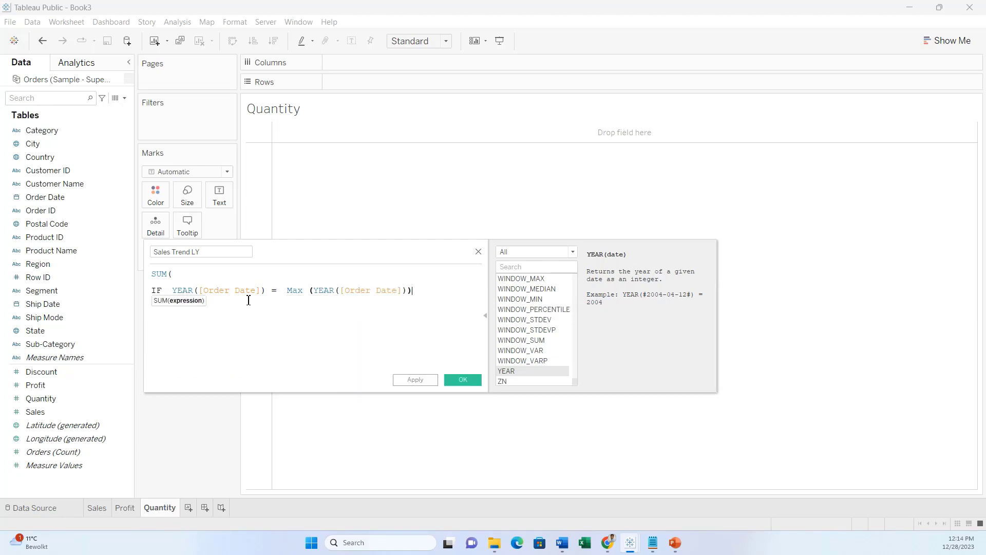
# Finish the formula with THEN [Sales] END and a closing parenthesis.
pyautogui.press('Return')
pyautogui.write('THEN ')
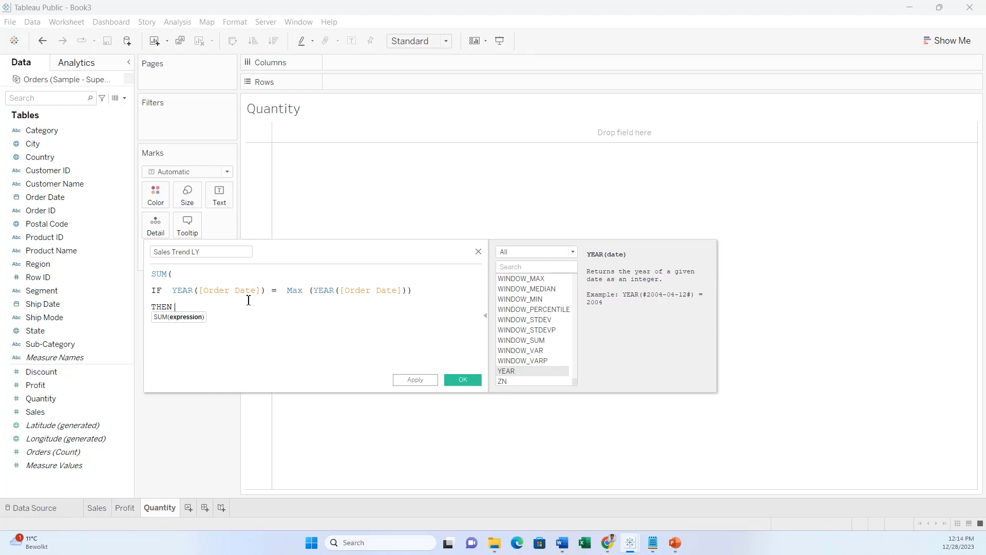
pyautogui.write('  sal')
pyautogui.press('Return')
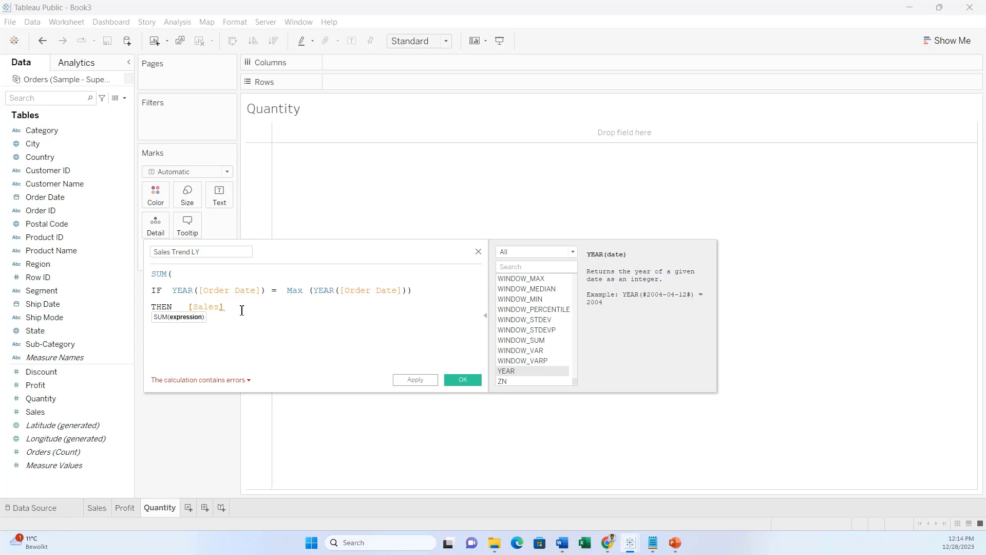
pyautogui.write('END')
pyautogui.press('Return')
pyautogui.write(')')
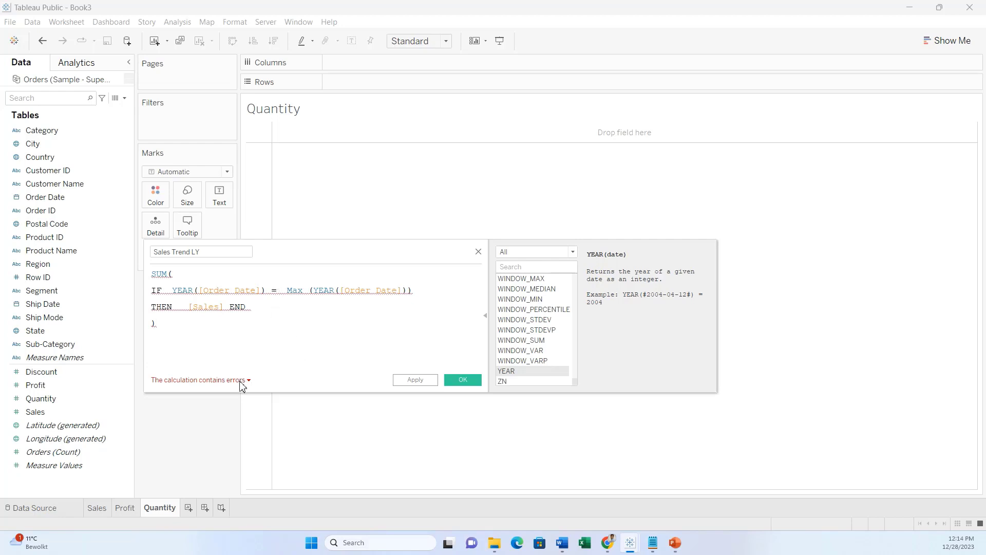
# Review the calculation's error messages and remove the space after Max.
pyautogui.click(243, 380)
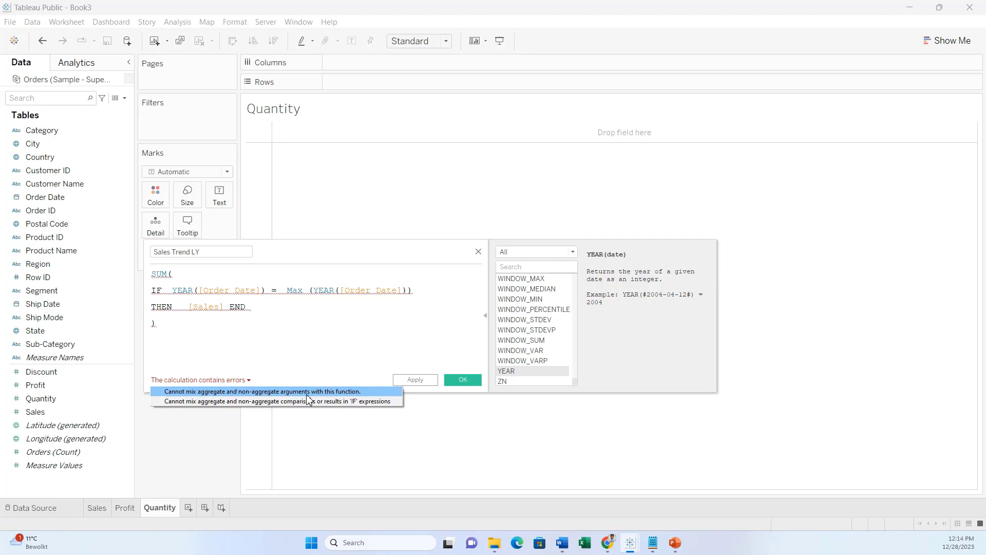
pyautogui.click(291, 323)
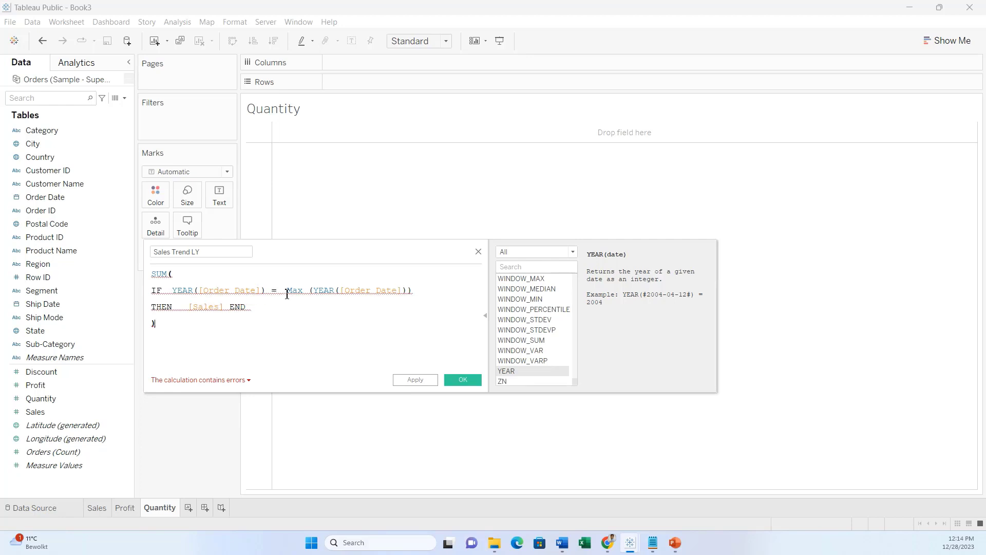
pyautogui.click(308, 291)
pyautogui.press('BackSpace')
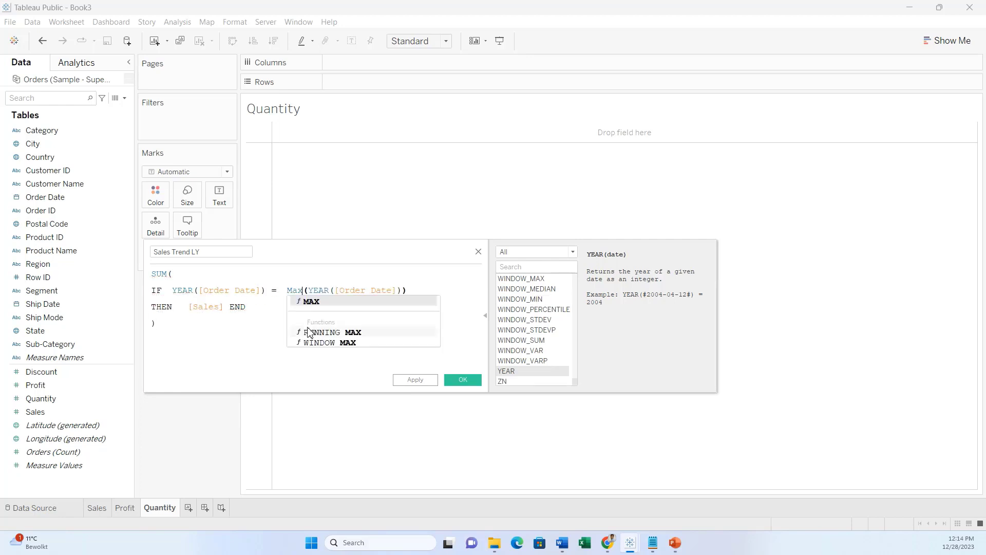
pyautogui.press('Escape')
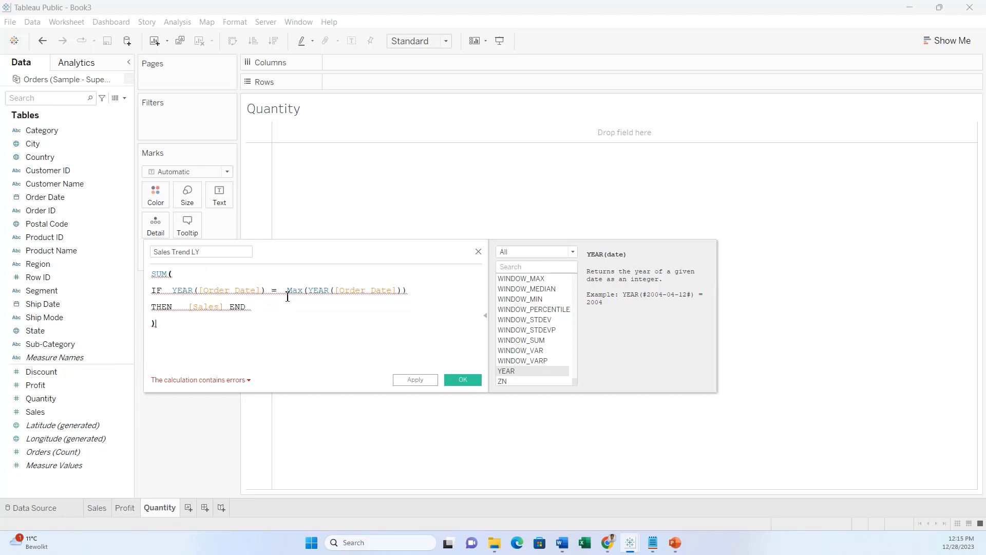
# Wrap Max(YEAR([Order Date])) in { } braces and save the now-valid Sales Trend LY field.
pyautogui.moveTo(288, 297)
pyautogui.click(289, 292)
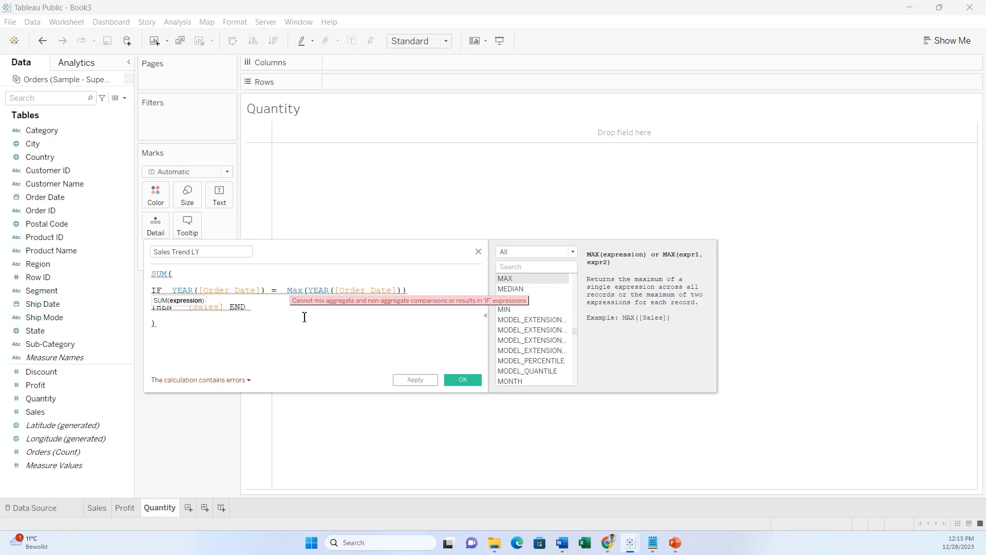
pyautogui.write('{')
pyautogui.click(432, 295)
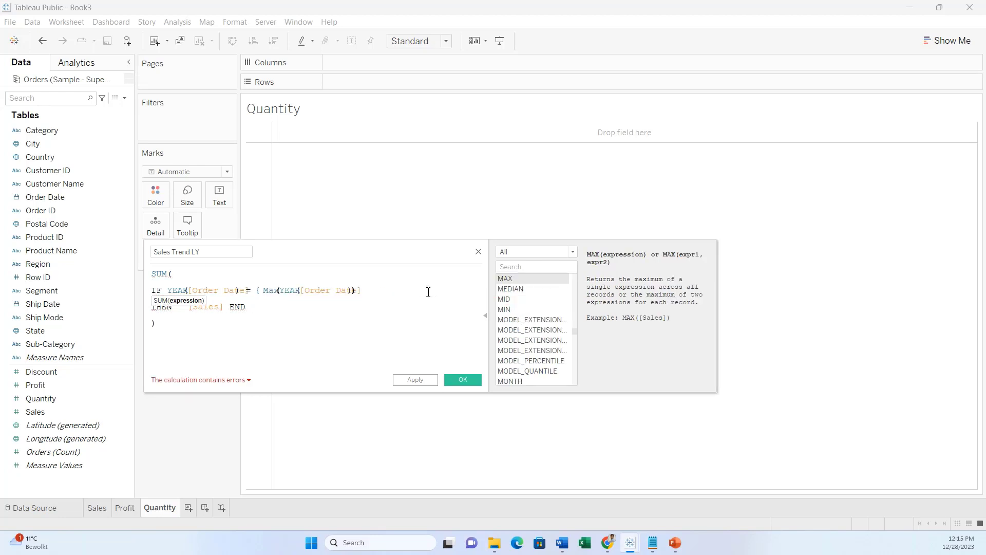
pyautogui.write('}')
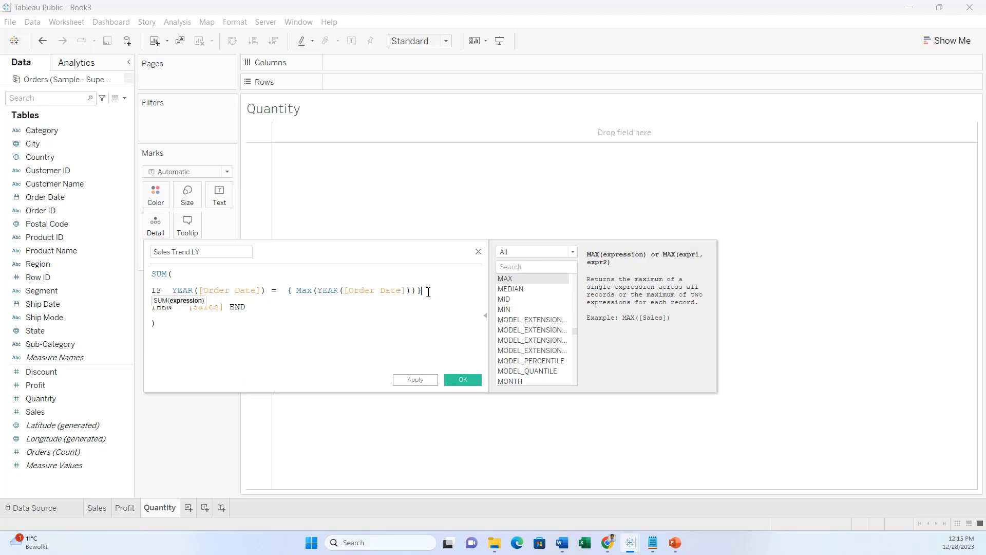
pyautogui.click(383, 309)
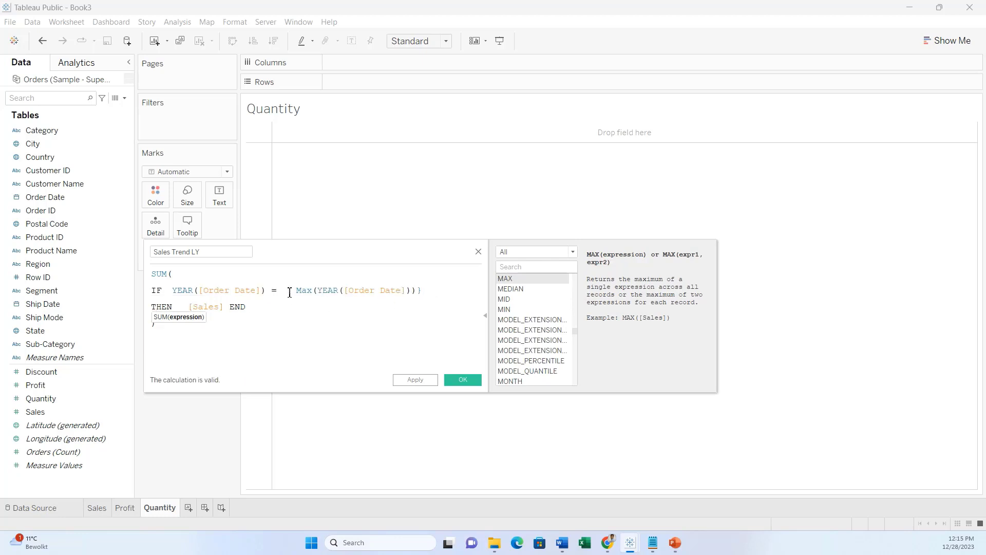
pyautogui.moveTo(290, 293); pyautogui.dragTo(383, 289)
pyautogui.click(356, 319)
pyautogui.click(463, 380)
pyautogui.rightClick(101, 423)
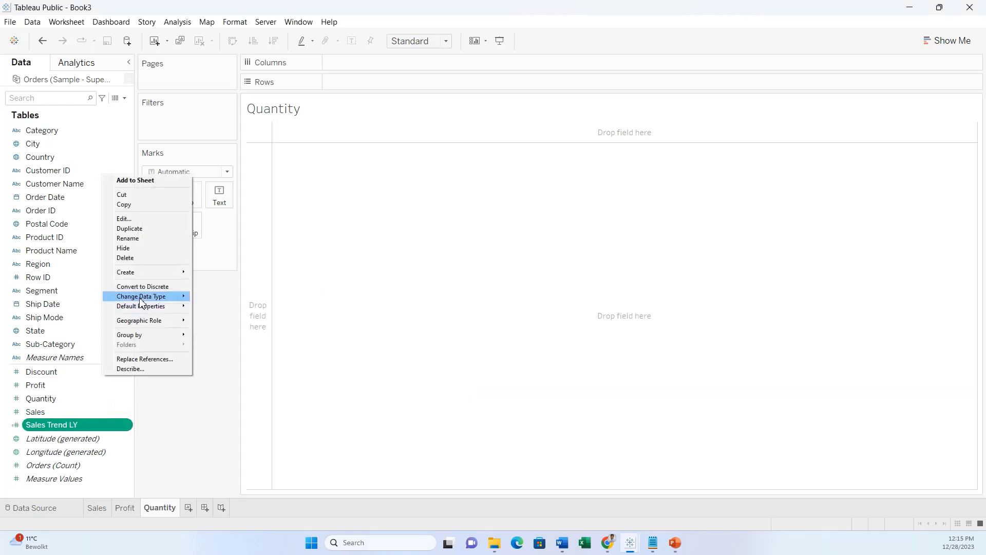
# Duplicate Sales Trend LY as Quantity Trend LY, replacing [Sales] with [Quantity] in the formula.
pyautogui.click(147, 229)
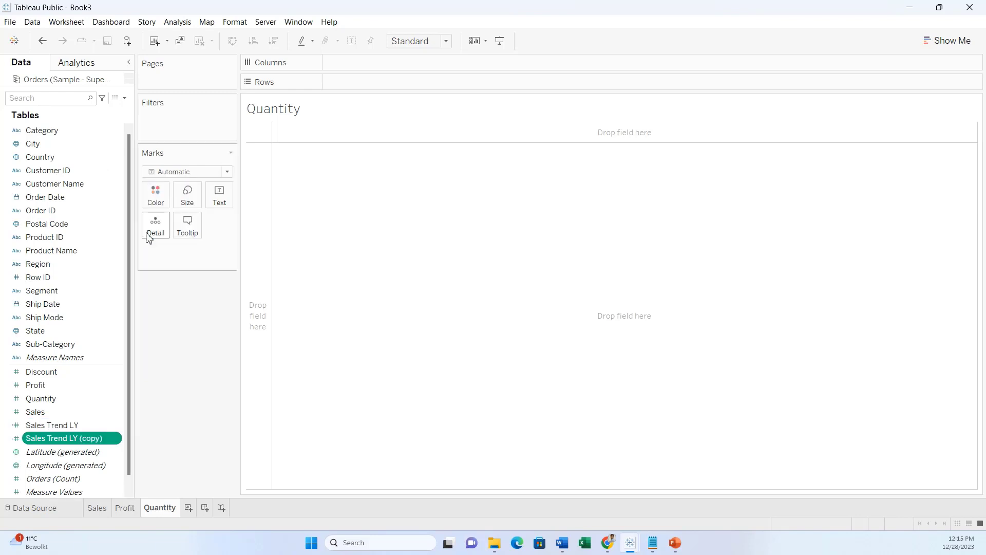
pyautogui.rightClick(93, 436)
pyautogui.click(120, 236)
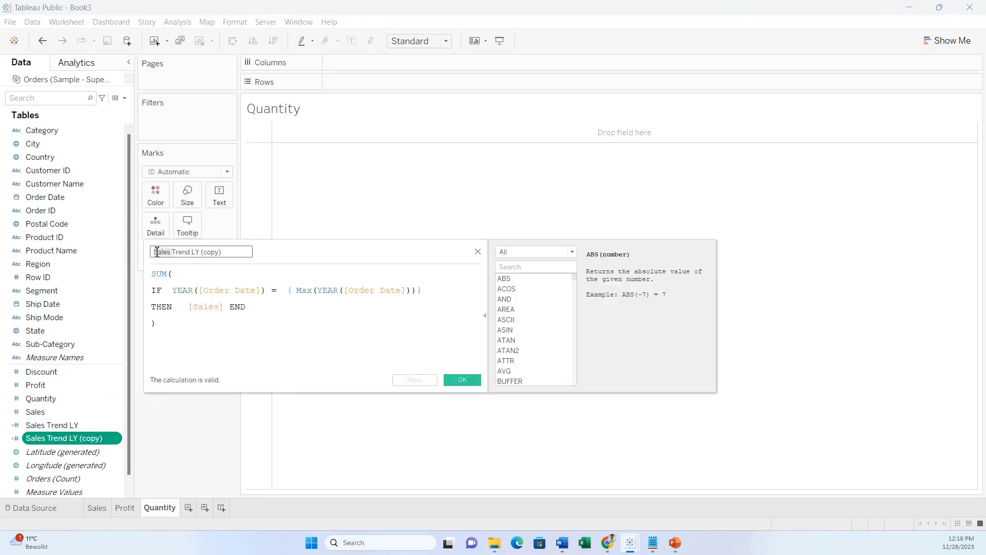
pyautogui.write('Quantity')
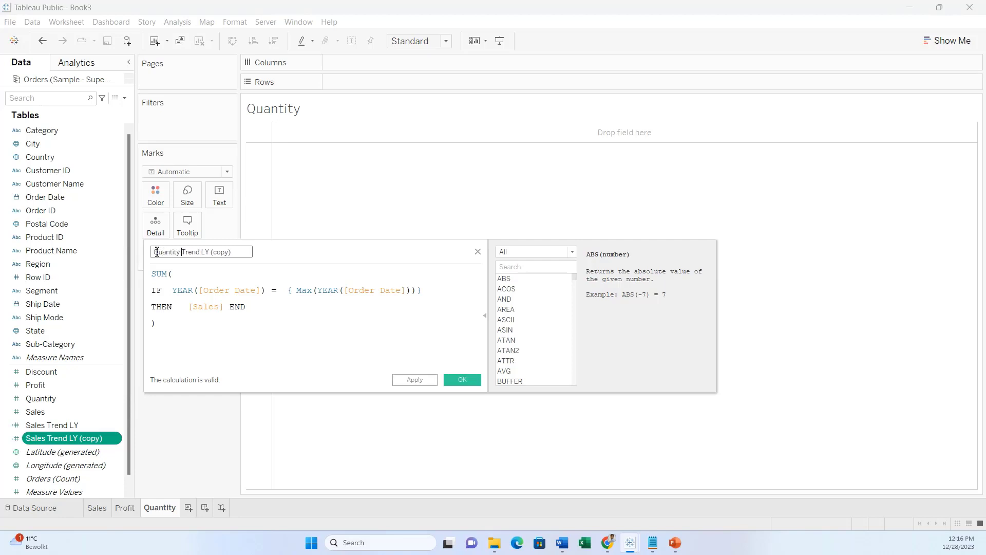
pyautogui.moveTo(211, 255); pyautogui.dragTo(250, 255)
pyautogui.press('BackSpace')
pyautogui.moveTo(219, 307); pyautogui.dragTo(193, 306)
pyautogui.write('Quantity')
pyautogui.press('Return')
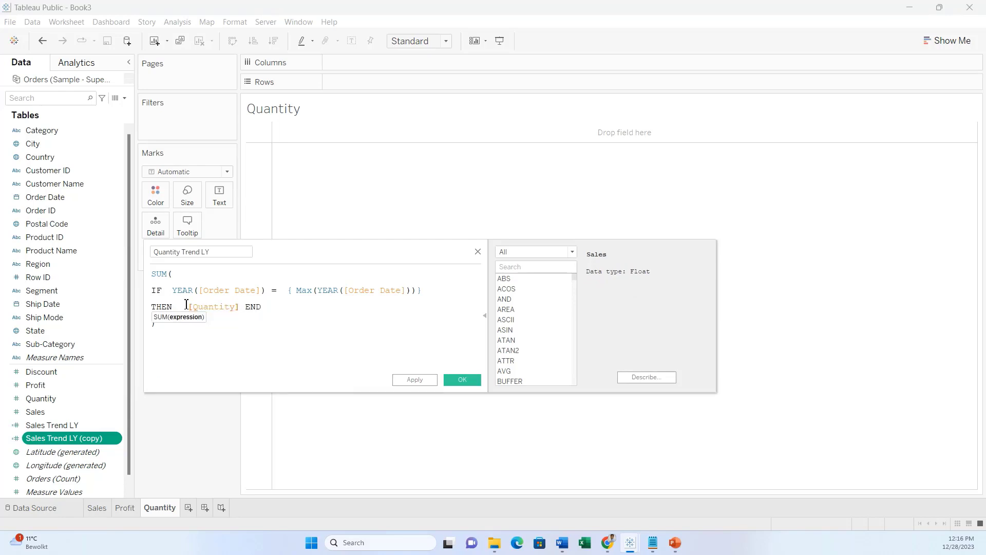
pyautogui.click(245, 351)
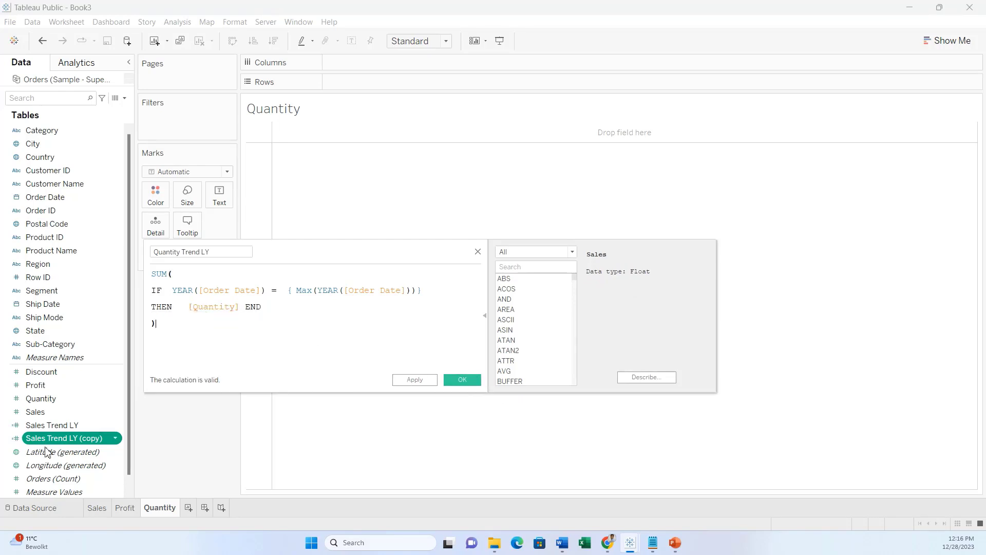
pyautogui.click(458, 380)
# Duplicate Sales Trend LY again and rename the copy Profit Trend LY.
pyautogui.rightClick(73, 446)
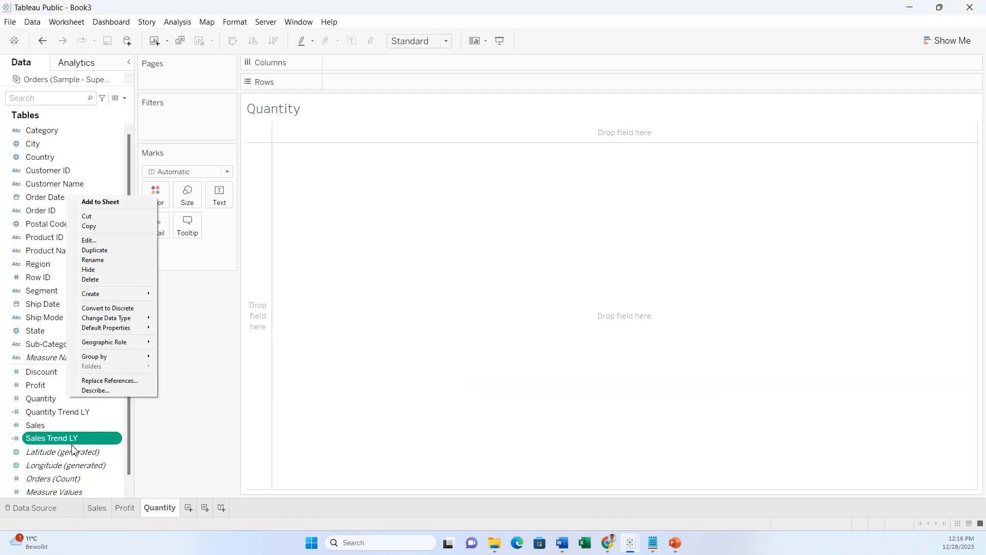
pyautogui.click(99, 254)
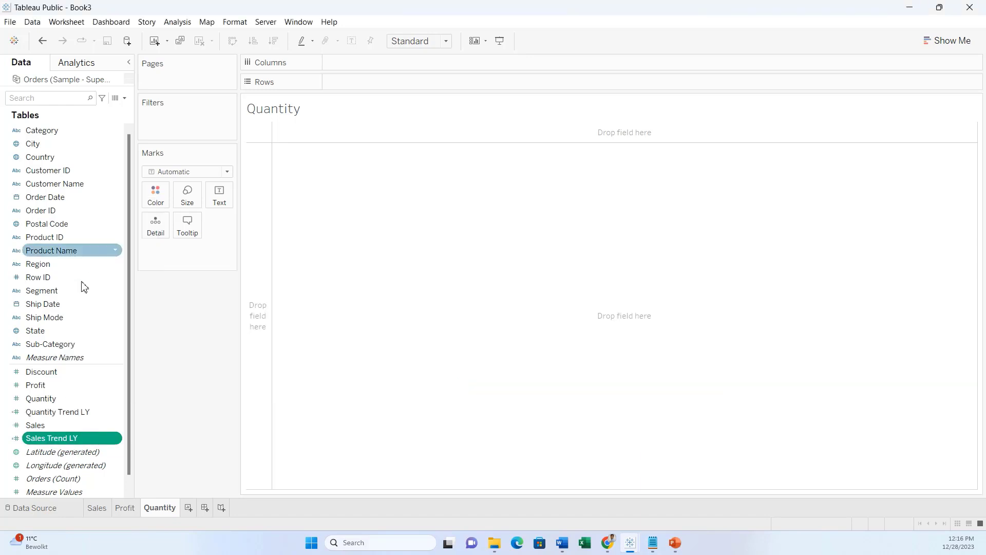
pyautogui.rightClick(68, 452)
pyautogui.click(110, 251)
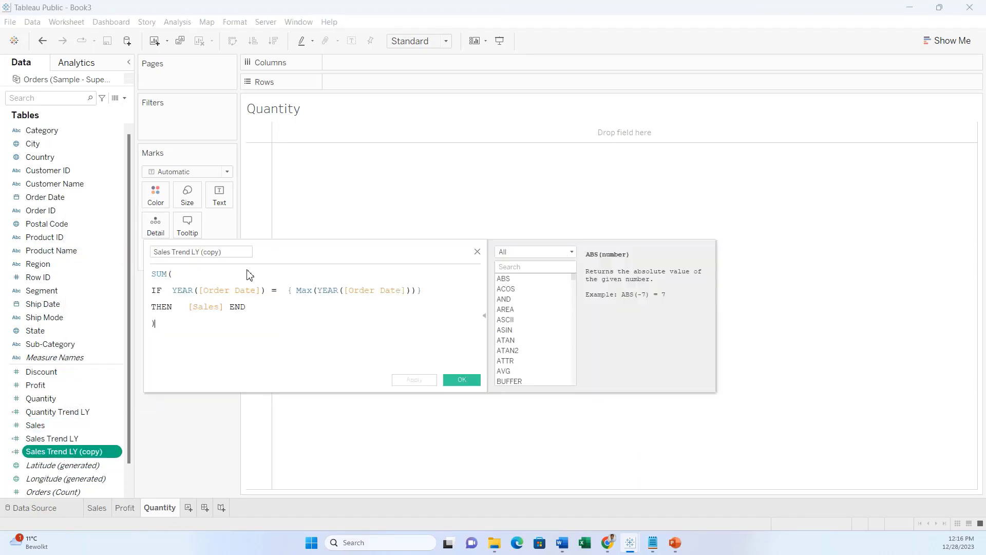
pyautogui.moveTo(172, 251); pyautogui.dragTo(145, 251)
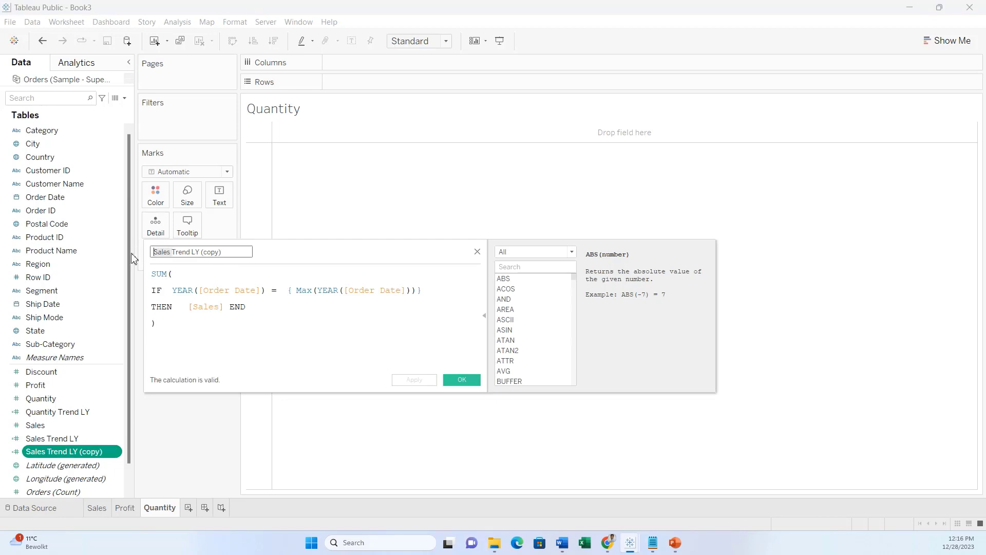
pyautogui.write('Profit')
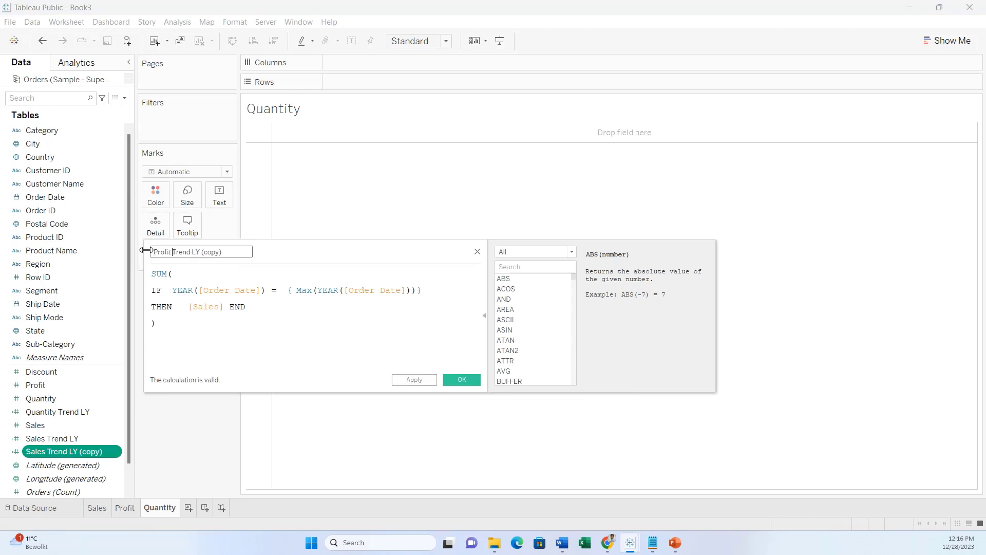
pyautogui.moveTo(230, 252); pyautogui.dragTo(202, 252)
pyautogui.press('BackSpace')
# Replace [Sales] with [Profit] in the formula, undoing a Product Name mis-completion, and save.
pyautogui.doubleClick(202, 308)
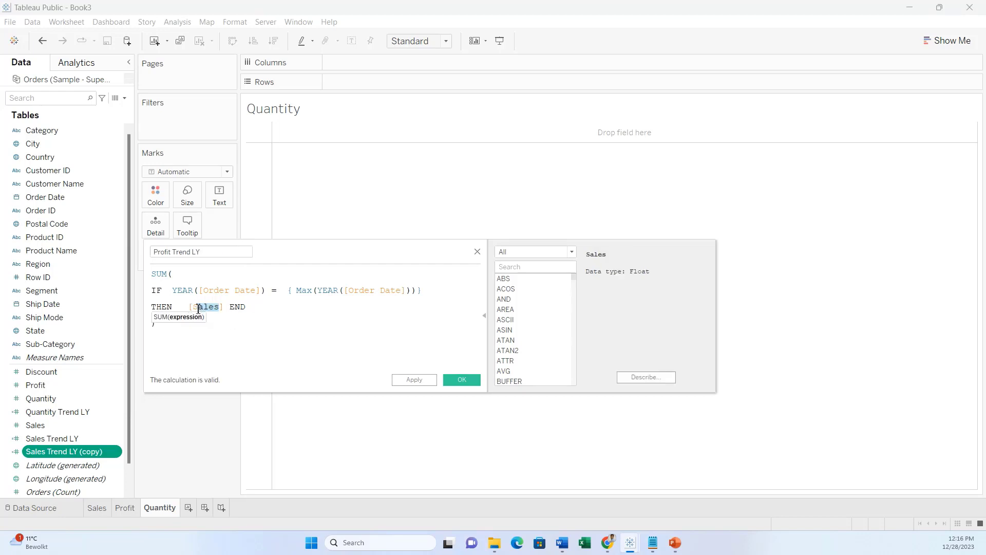
pyautogui.write('Pro')
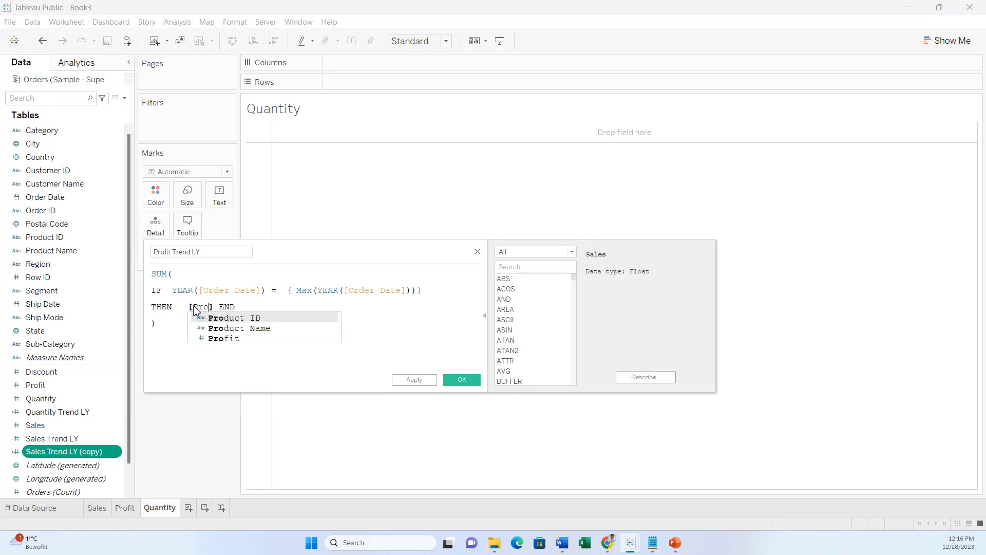
pyautogui.press('Down')
pyautogui.press('Return')
pyautogui.hotkey('ctrl', 'z')
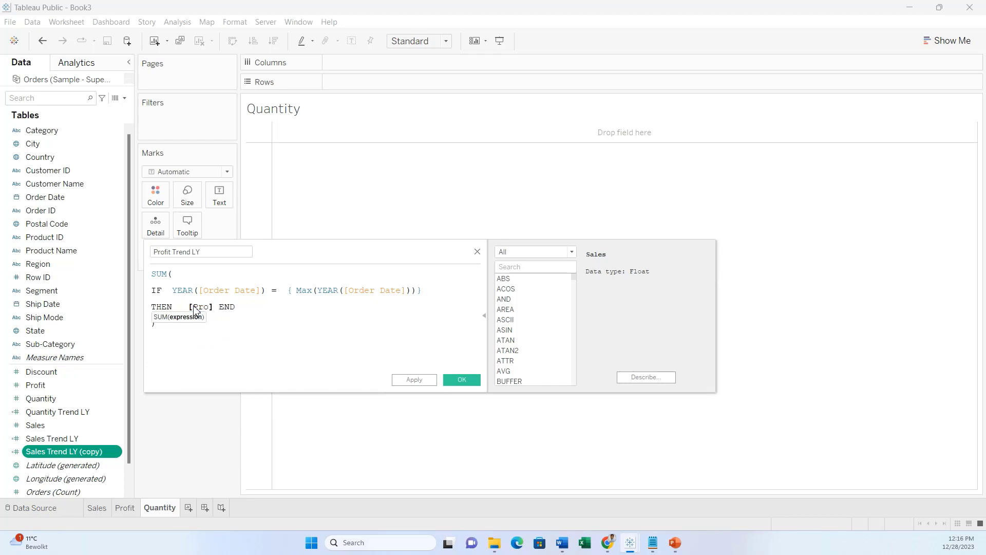
pyautogui.write('f')
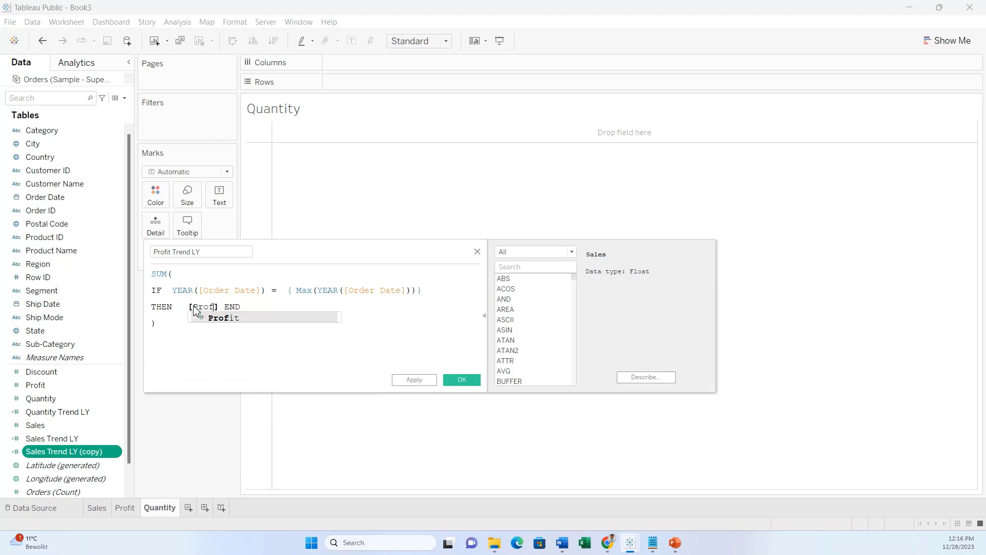
pyautogui.click(241, 319)
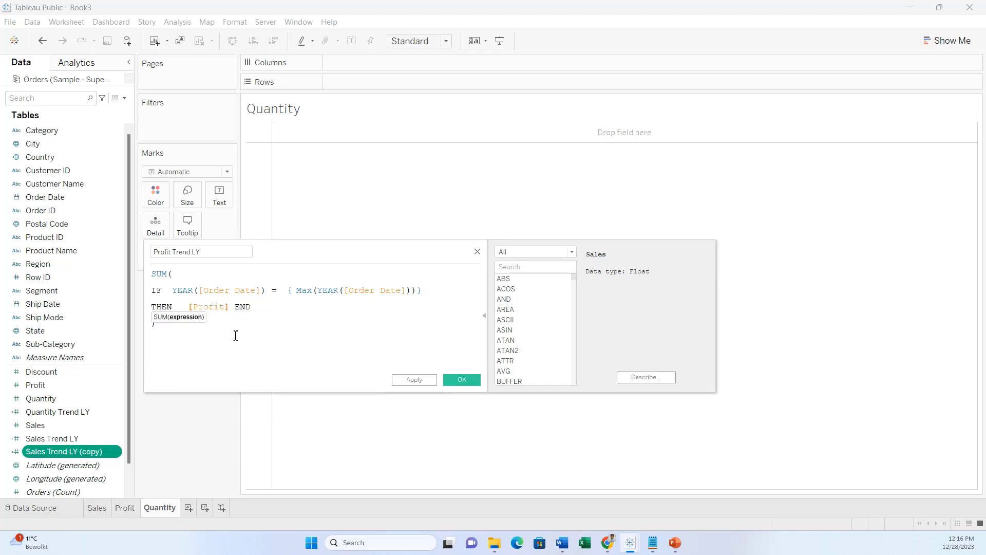
pyautogui.click(462, 379)
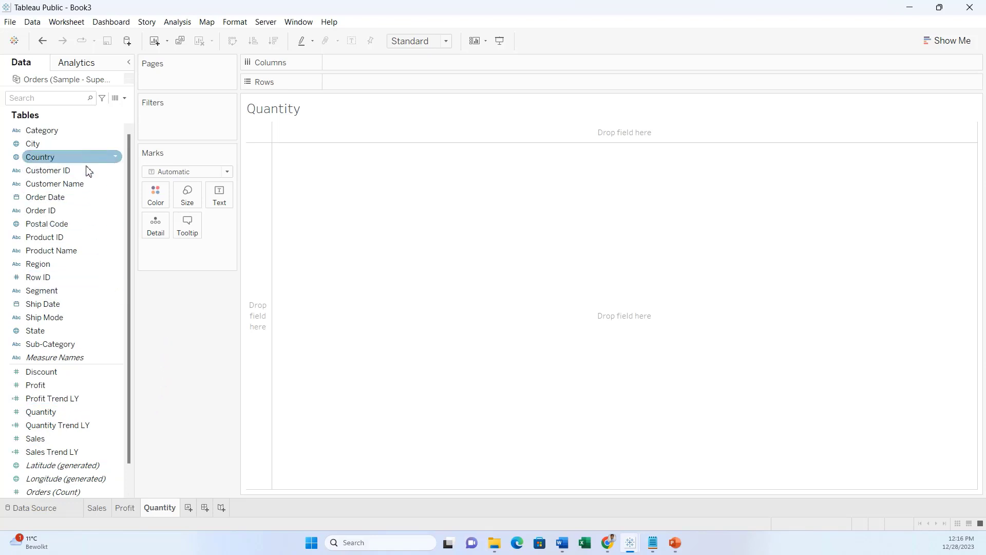
# Plot Sales Trend LY against MONTH(Order Date) as a single 12-month line on the Quantity sheet.
pyautogui.moveTo(91, 198); pyautogui.dragTo(387, 70)
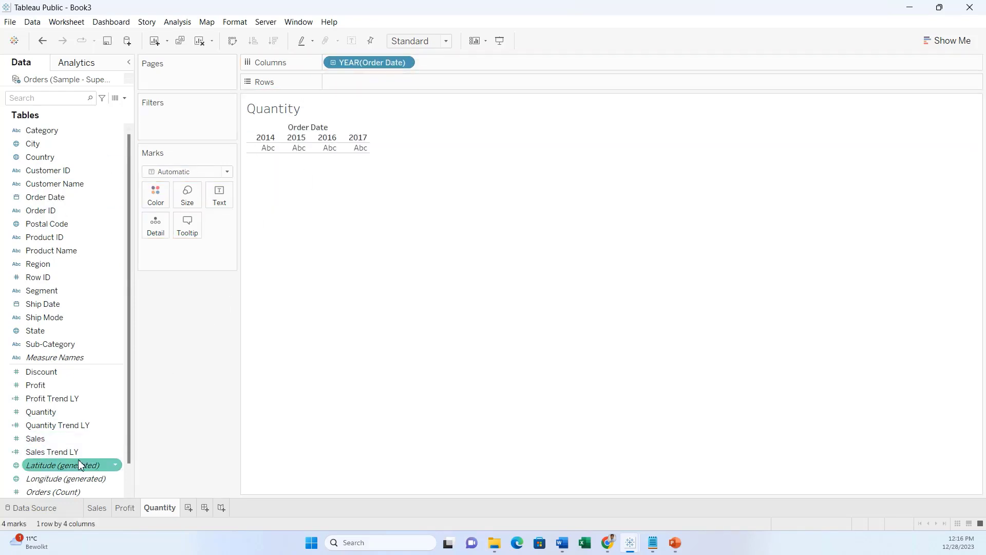
pyautogui.moveTo(81, 453); pyautogui.dragTo(395, 91)
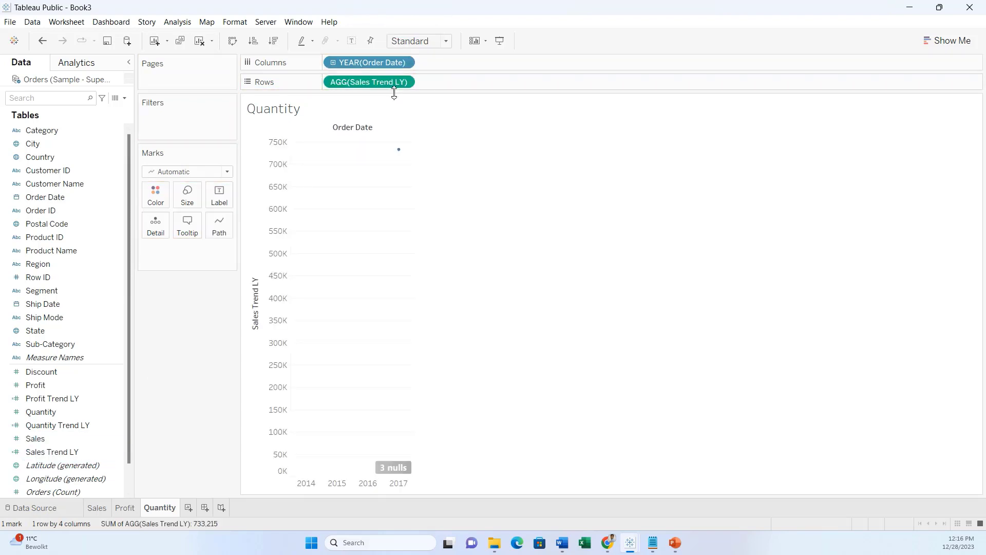
pyautogui.click(336, 64)
pyautogui.click(426, 63)
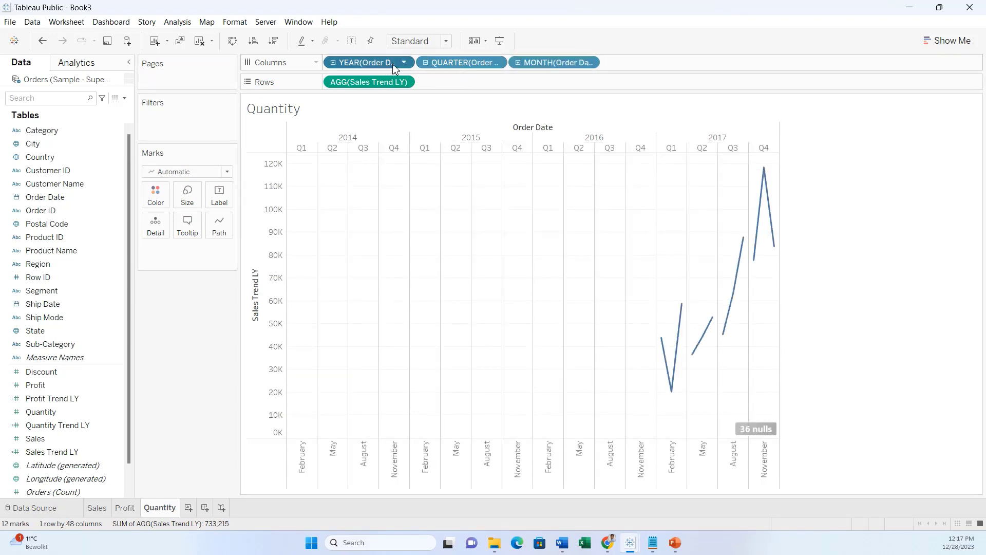
pyautogui.moveTo(469, 63); pyautogui.dragTo(196, 396)
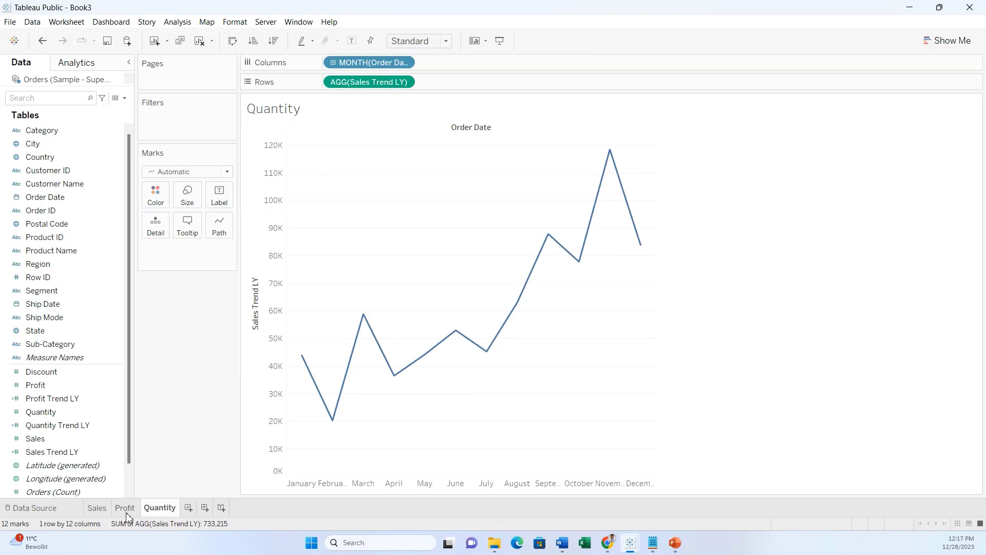
# Delete the empty Sales and Profit sheets.
pyautogui.click(109, 512)
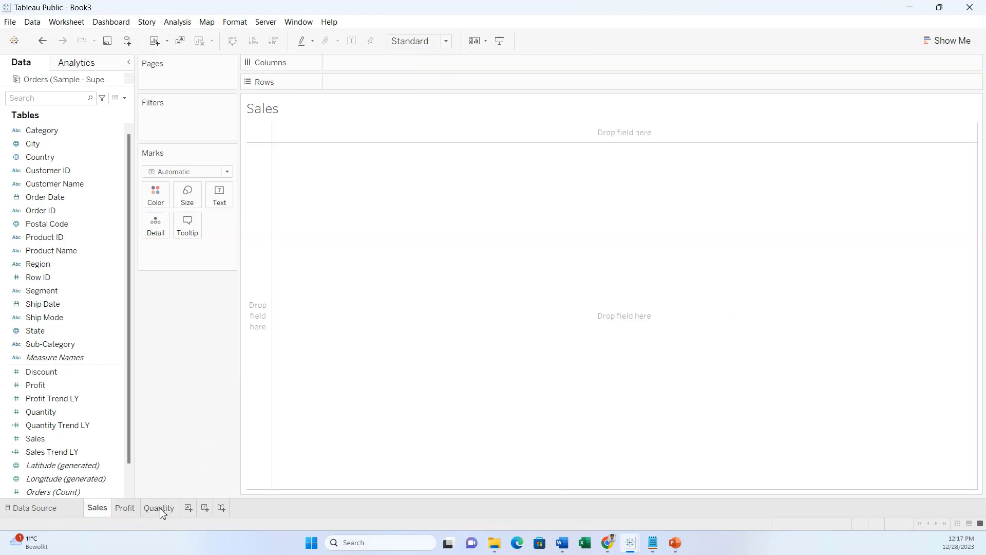
pyautogui.click(159, 510)
pyautogui.click(105, 511)
pyautogui.rightClick(119, 510)
pyautogui.click(175, 381)
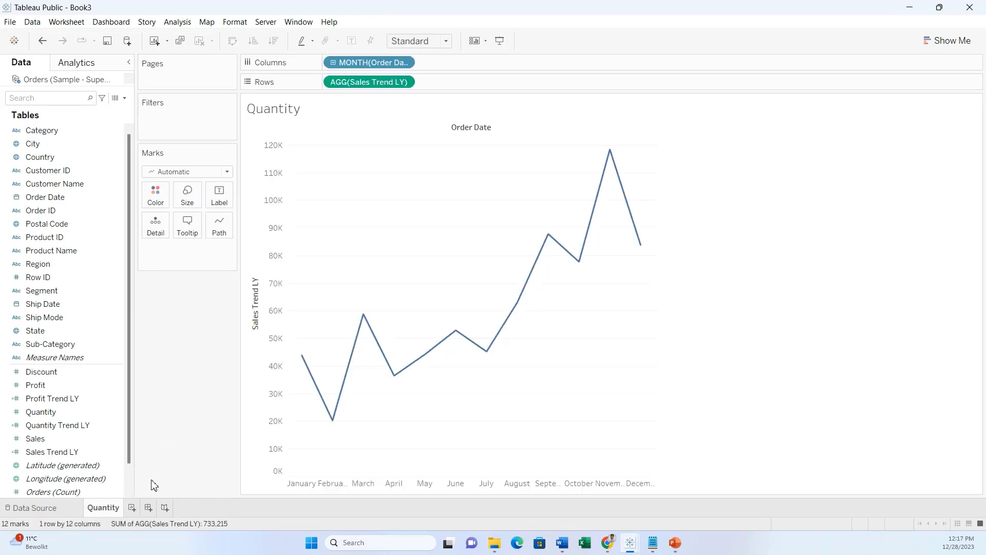
# Rename the Quantity sheet to 'Sales'.
pyautogui.doubleClick(117, 509)
pyautogui.write('Sales')
pyautogui.press('Return')
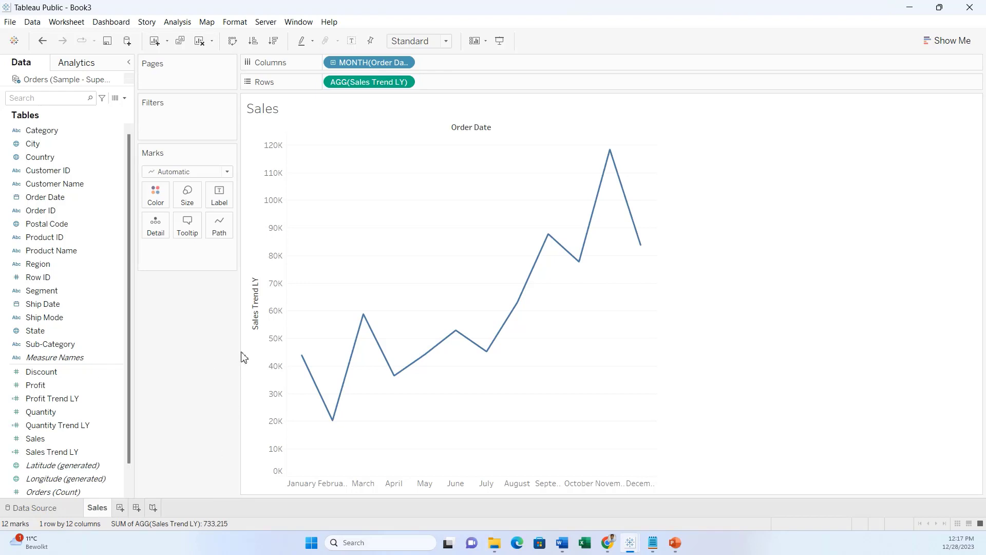
# Fit the chart to Entire View and format the month headers as numbers 1–12.
pyautogui.click(447, 41)
pyautogui.click(435, 89)
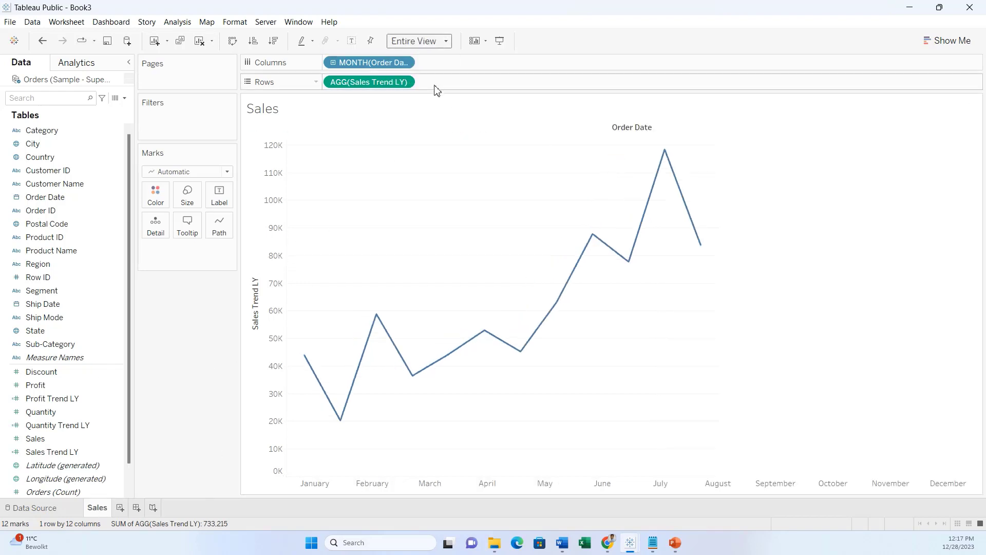
pyautogui.rightClick(809, 485)
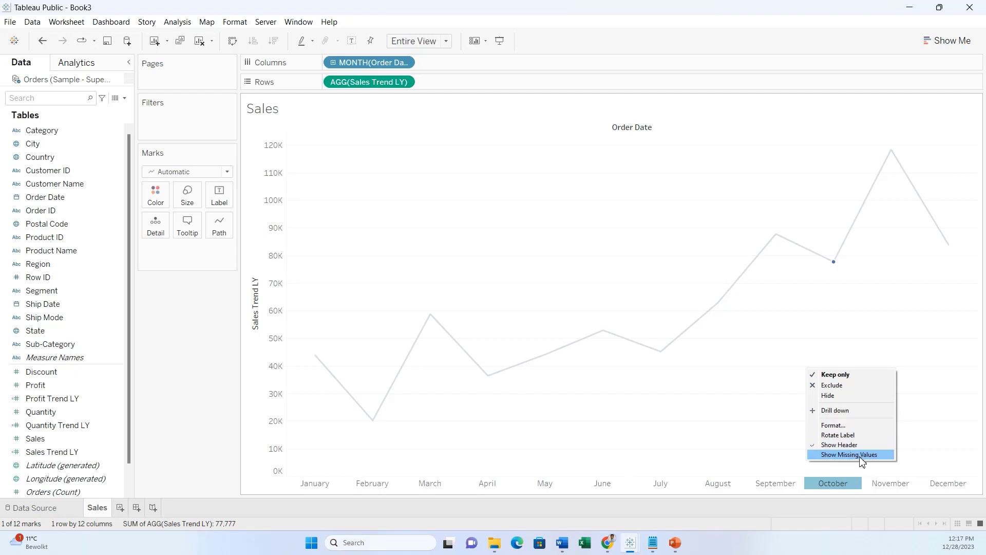
pyautogui.click(834, 425)
pyautogui.click(82, 158)
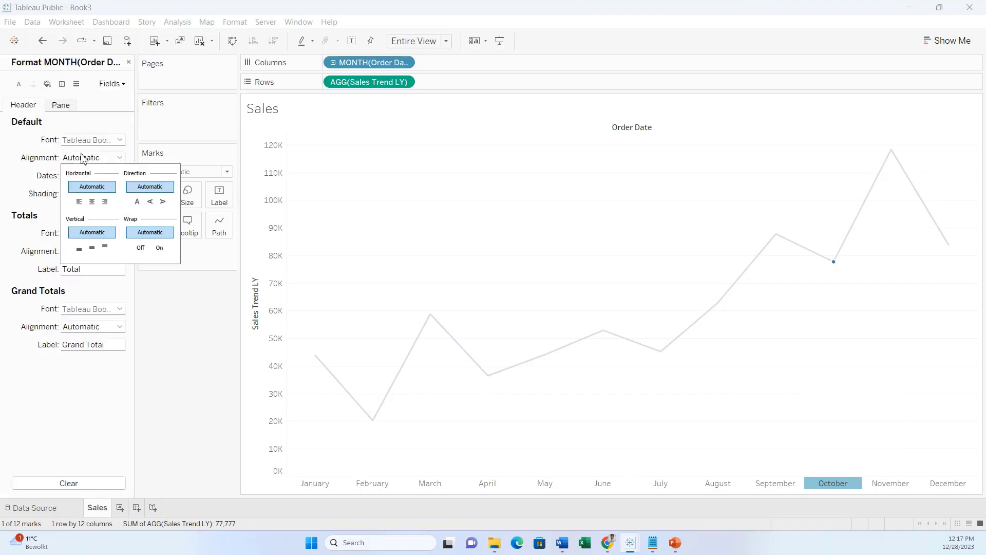
pyautogui.click(93, 175)
pyautogui.click(87, 223)
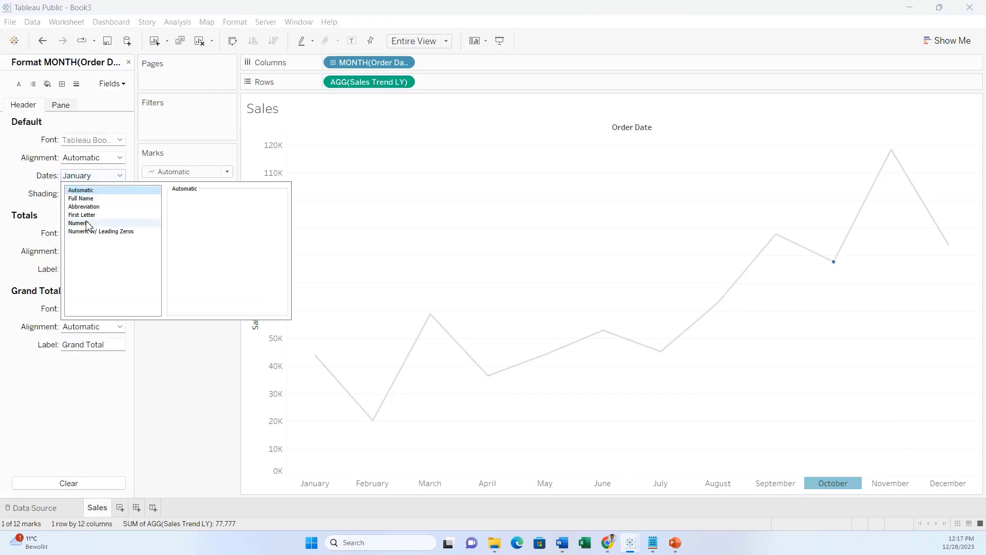
pyautogui.click(189, 444)
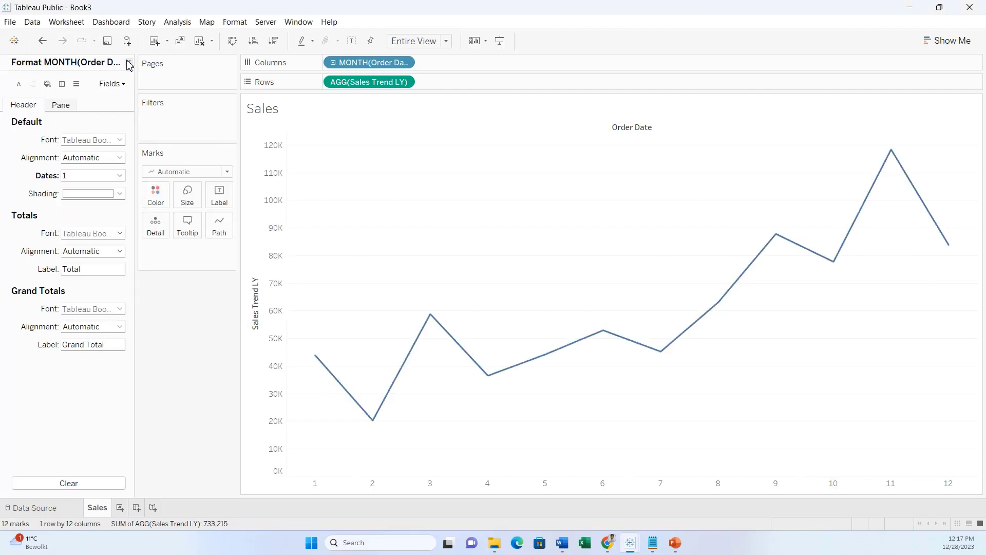
pyautogui.click(129, 62)
# Compare the chart with the reference dashboard slide, then return to Tableau.
pyautogui.moveTo(946, 242)
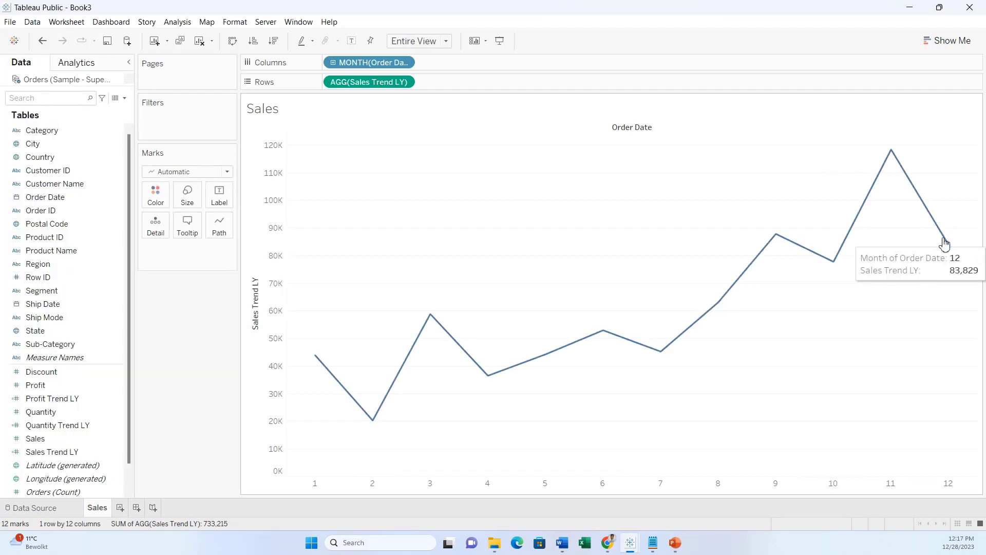
pyautogui.click(675, 543)
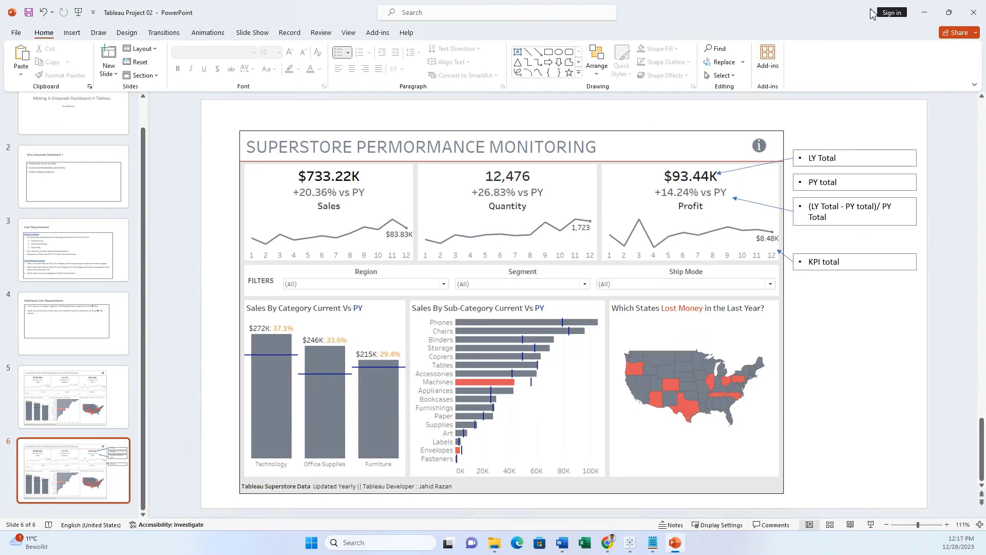
pyautogui.click(924, 12)
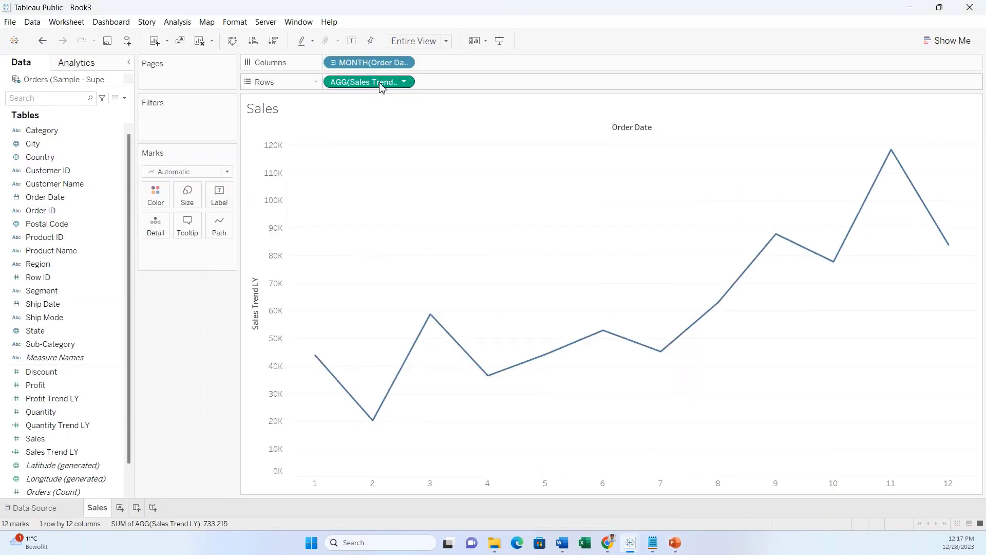
# Add Sales Trend LY as a label shown only on the most recent point.
pyautogui.moveTo(381, 87); pyautogui.dragTo(222, 199)
pyautogui.click(219, 196)
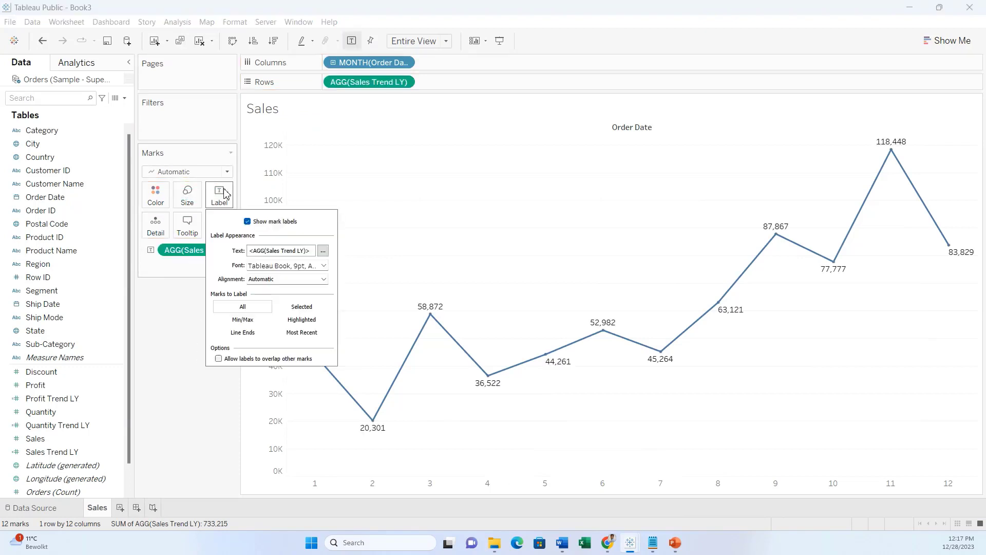
pyautogui.click(301, 332)
pyautogui.click(189, 408)
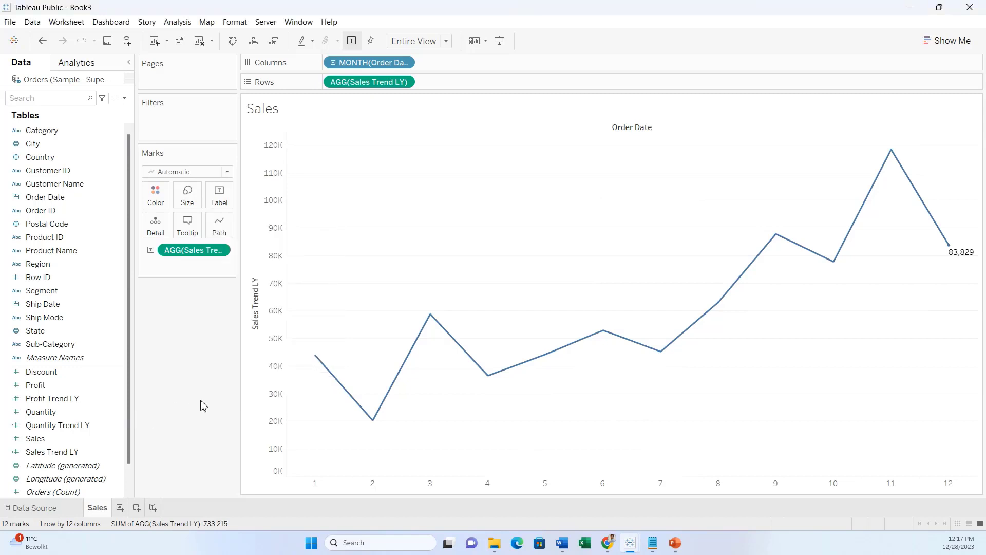
# Format the Sales Trend LY label as custom currency in thousands (K).
pyautogui.rightClick(218, 251)
pyautogui.click(235, 286)
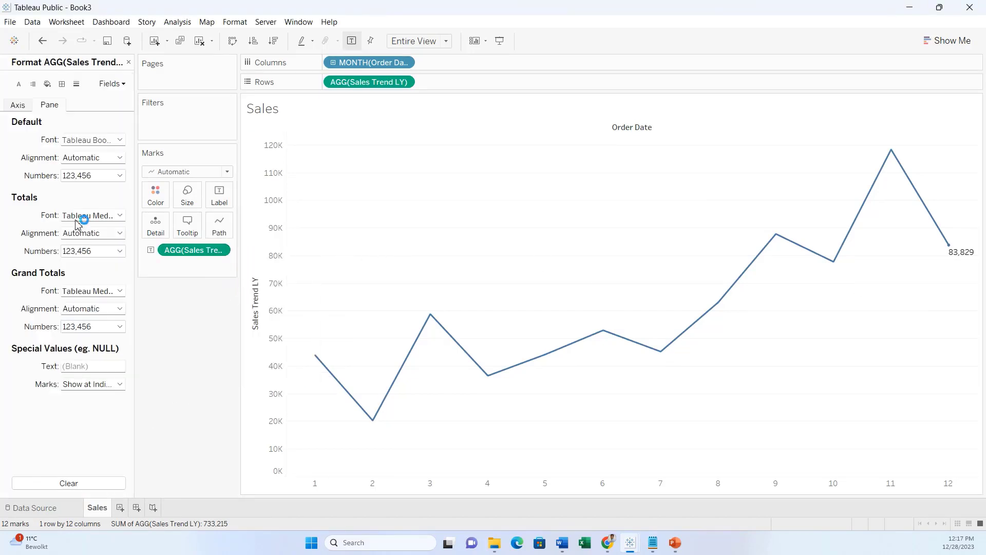
pyautogui.click(100, 176)
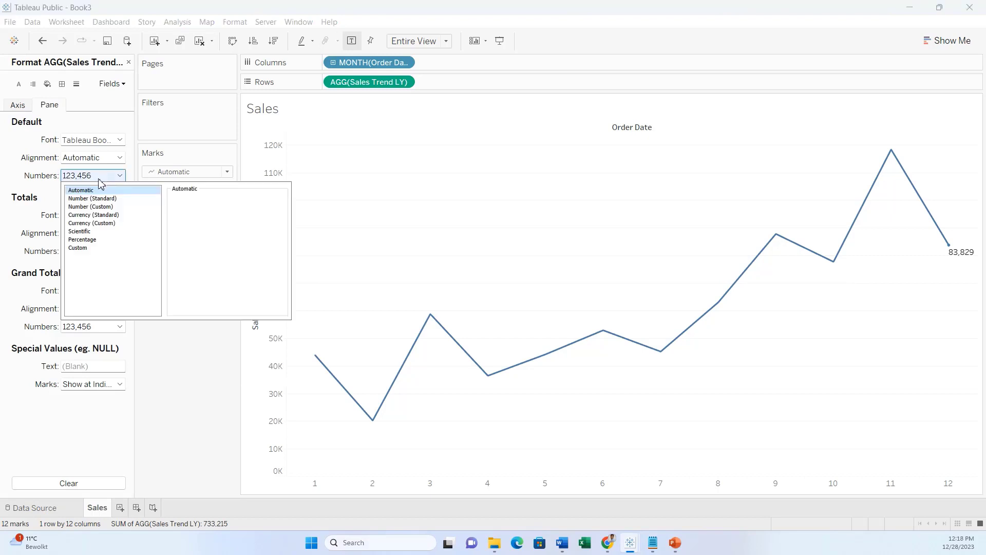
pyautogui.click(118, 224)
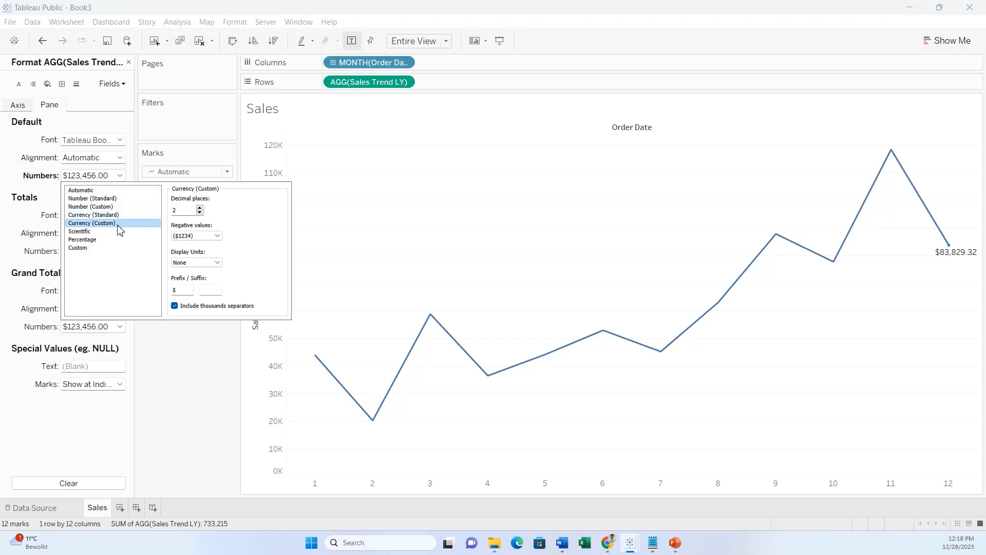
pyautogui.click(210, 263)
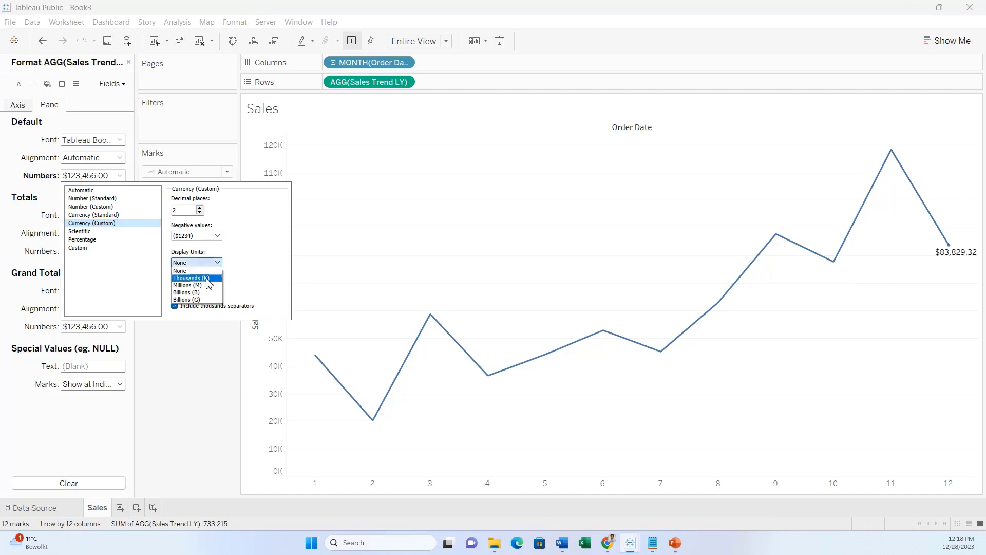
pyautogui.click(208, 279)
pyautogui.click(182, 368)
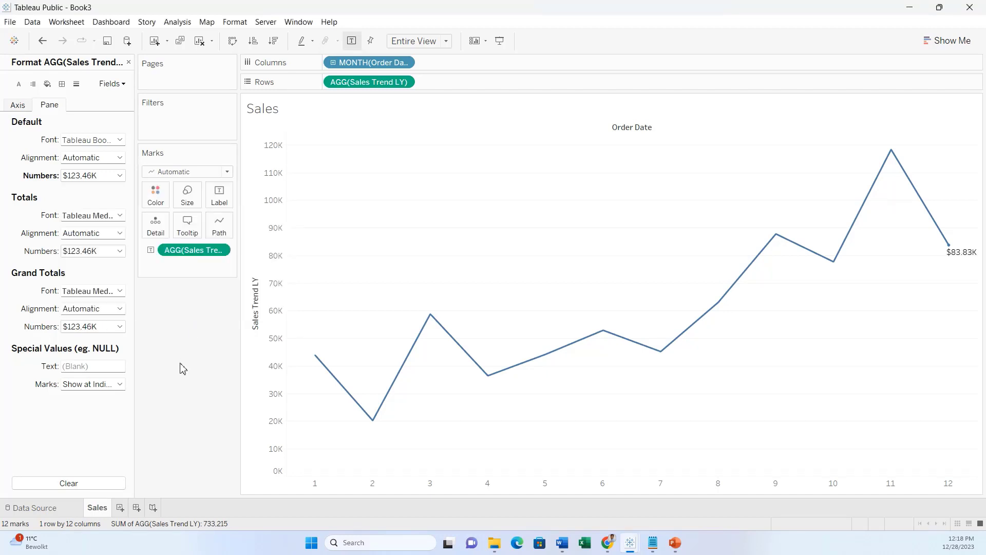
pyautogui.click(129, 63)
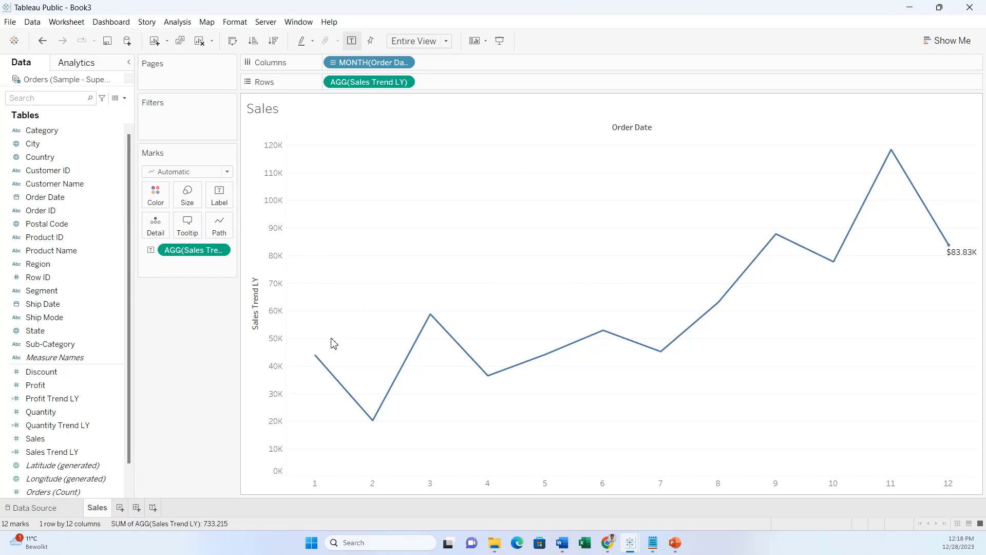
# Hide the Sales Trend LY value axis and the Order Date field label.
pyautogui.click(263, 348)
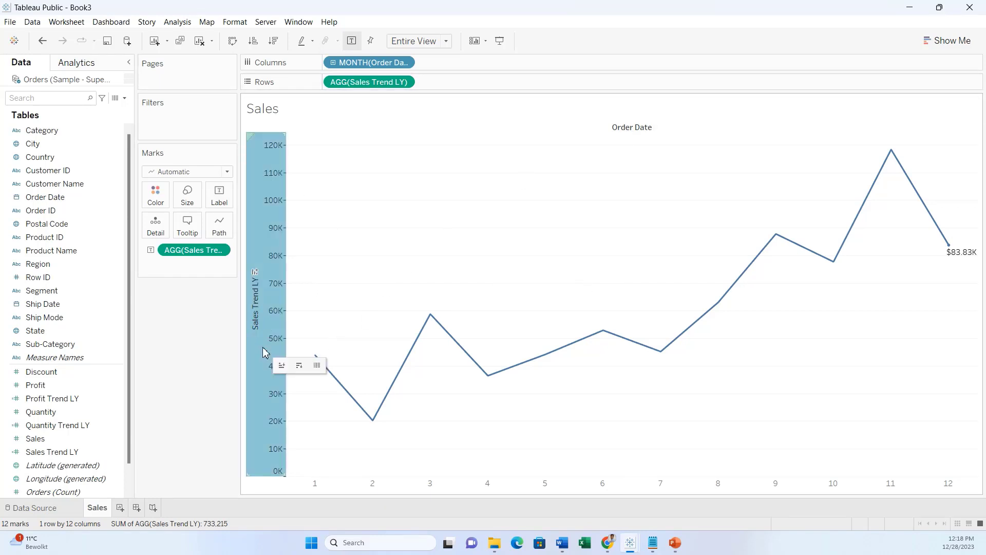
pyautogui.rightClick(264, 348)
pyautogui.click(286, 401)
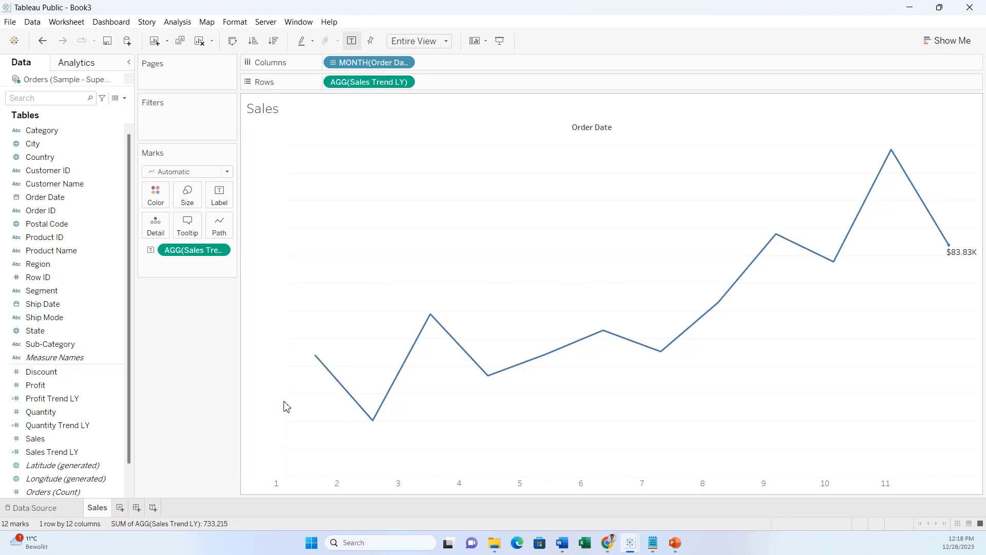
pyautogui.rightClick(590, 131)
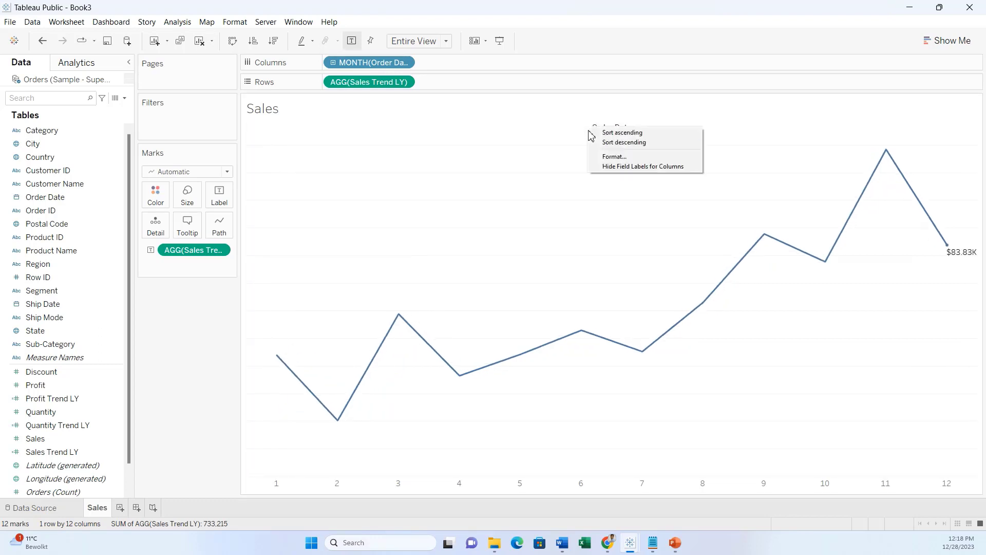
pyautogui.click(620, 170)
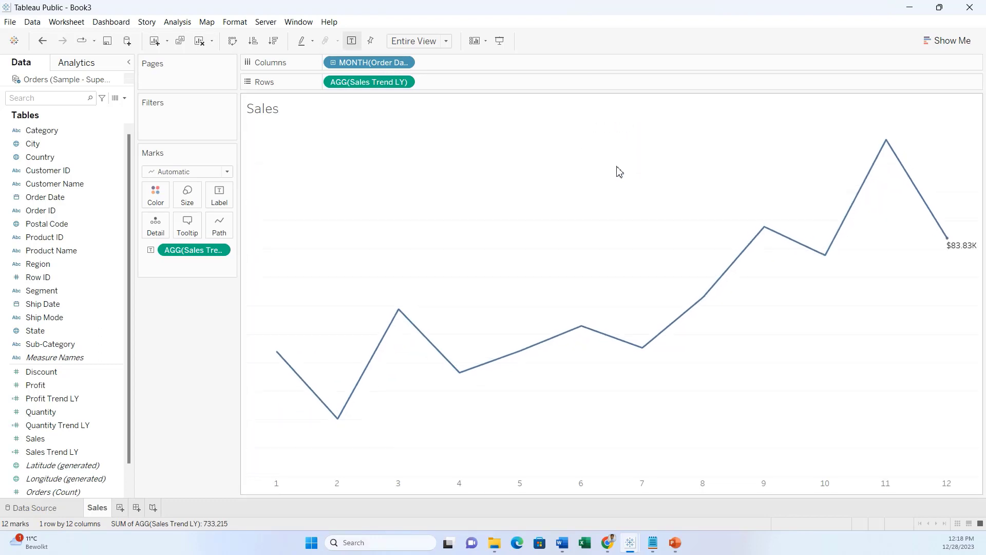
# In the chart's line formatting, set row grid lines and row axis ticks to None.
pyautogui.rightClick(433, 246)
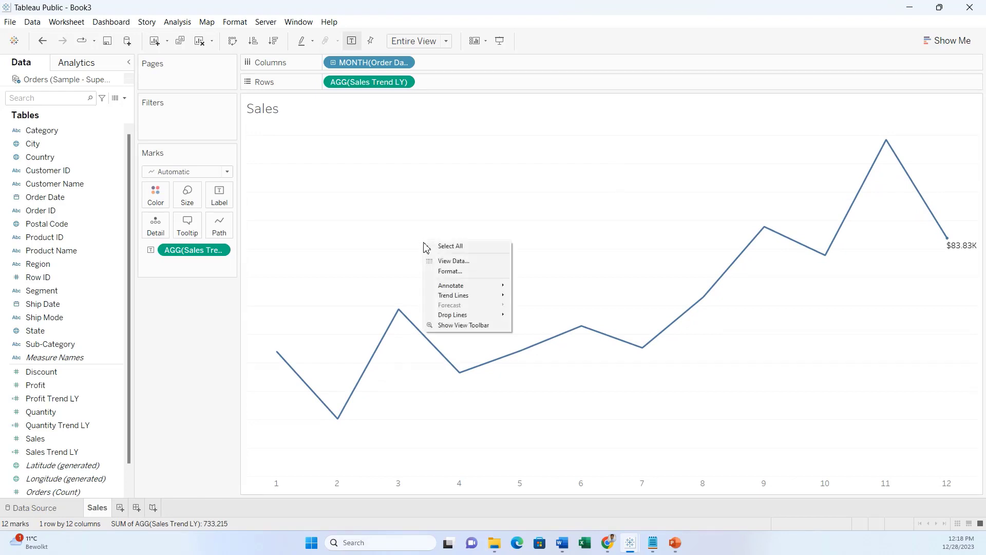
pyautogui.click(446, 271)
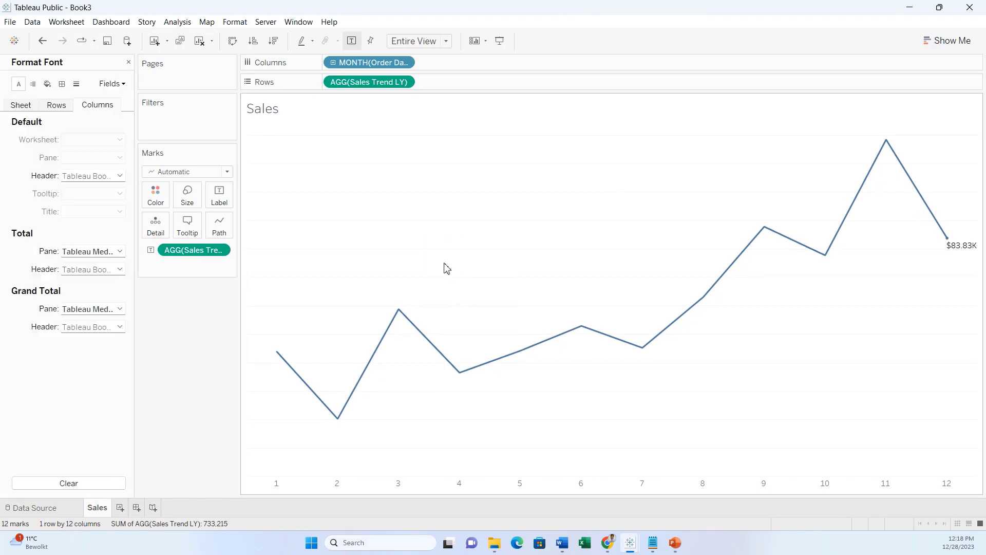
pyautogui.click(76, 85)
pyautogui.click(70, 159)
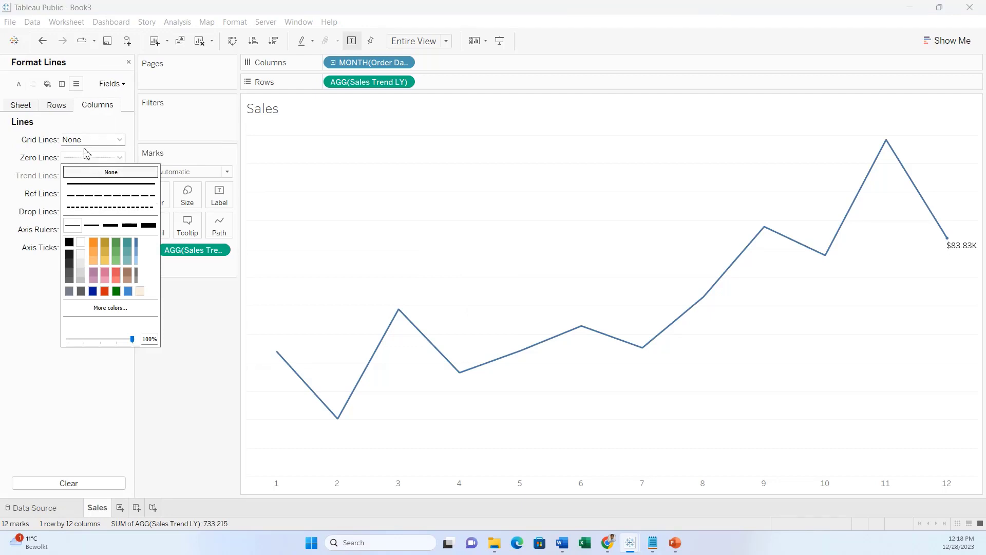
pyautogui.click(58, 106)
pyautogui.click(66, 147)
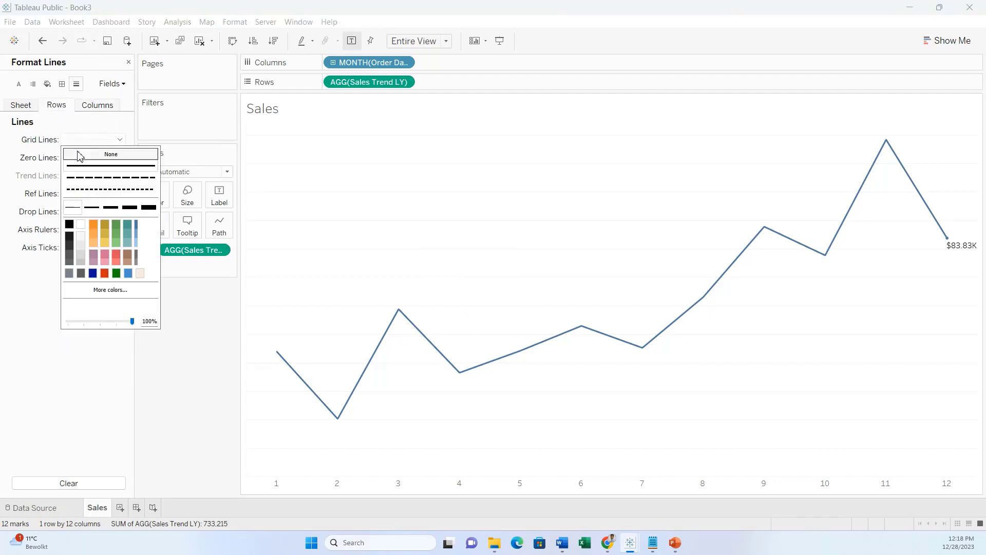
pyautogui.click(77, 154)
pyautogui.click(50, 327)
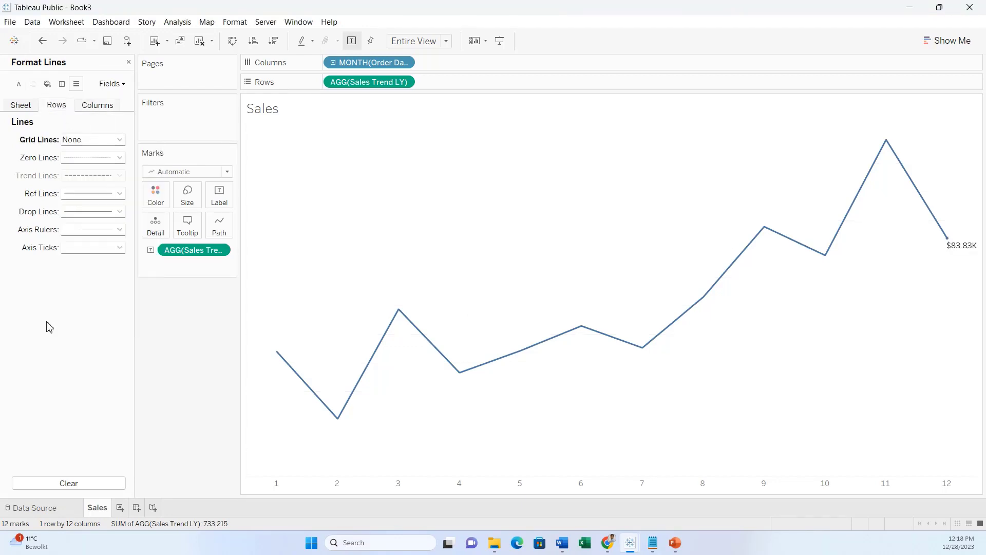
pyautogui.click(81, 250)
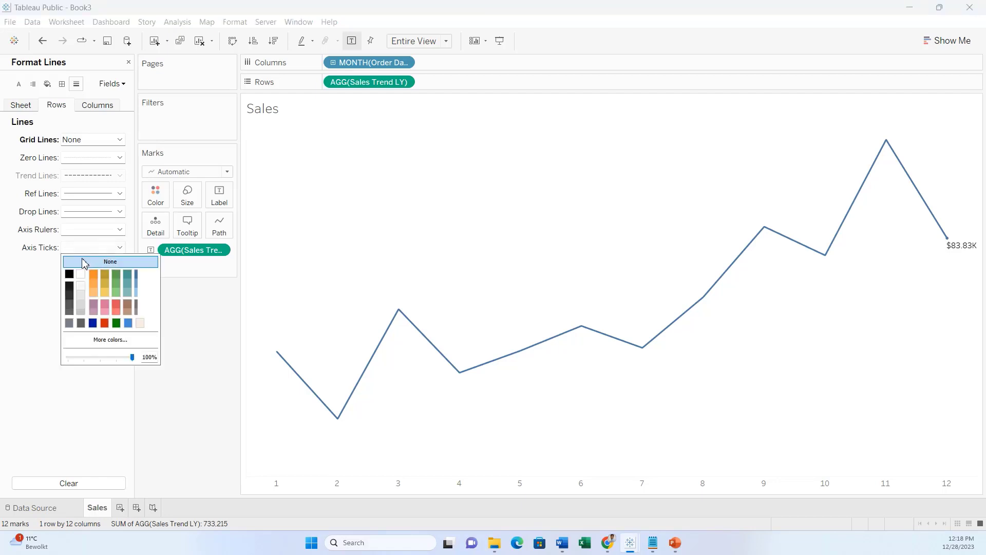
pyautogui.click(84, 262)
pyautogui.click(51, 300)
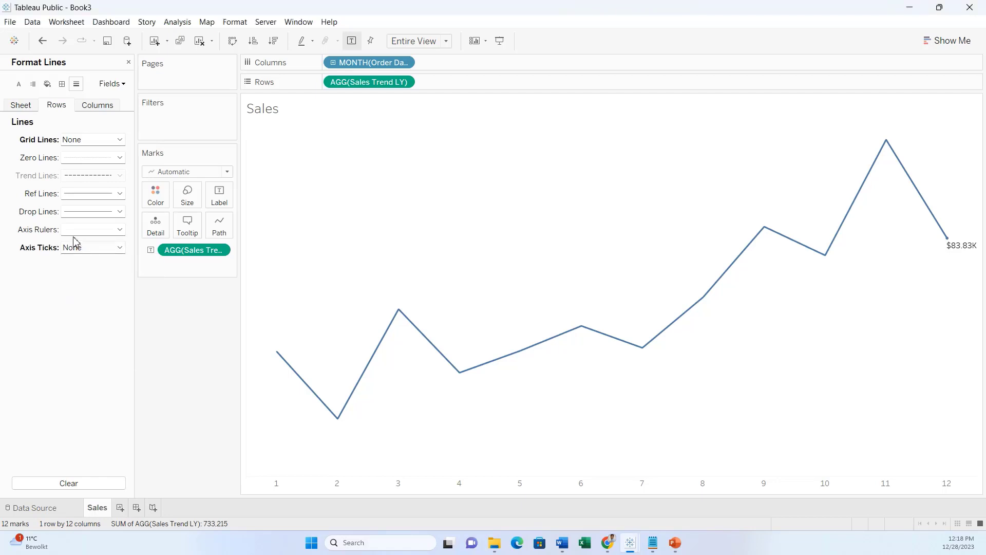
# Set the column axis ticks and column axis rulers to None.
pyautogui.click(96, 112)
pyautogui.click(101, 250)
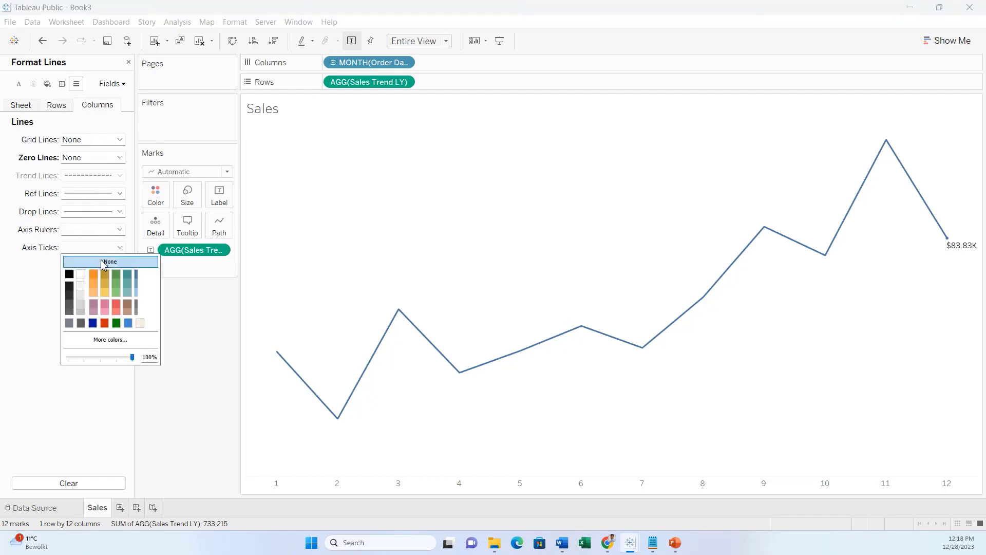
pyautogui.click(104, 263)
pyautogui.click(94, 230)
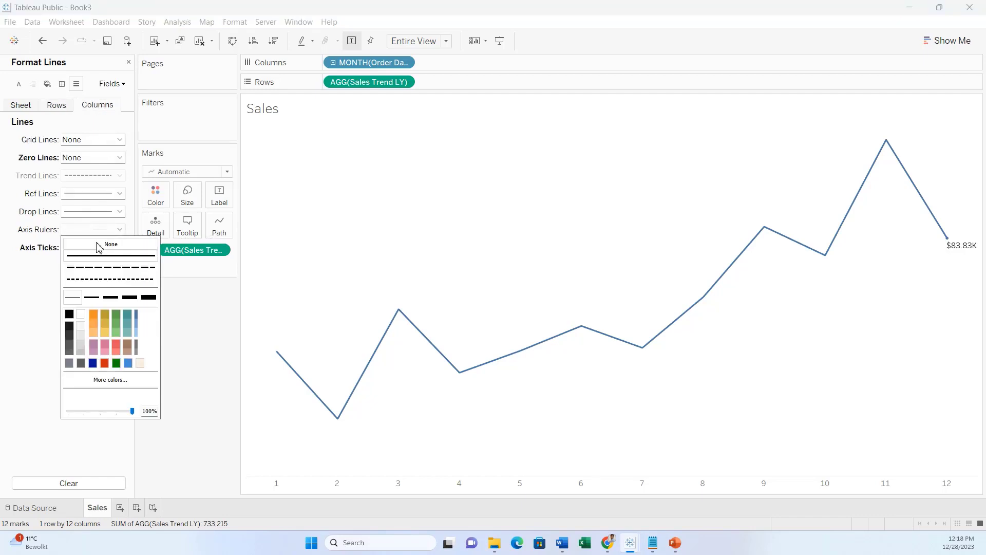
pyautogui.click(98, 245)
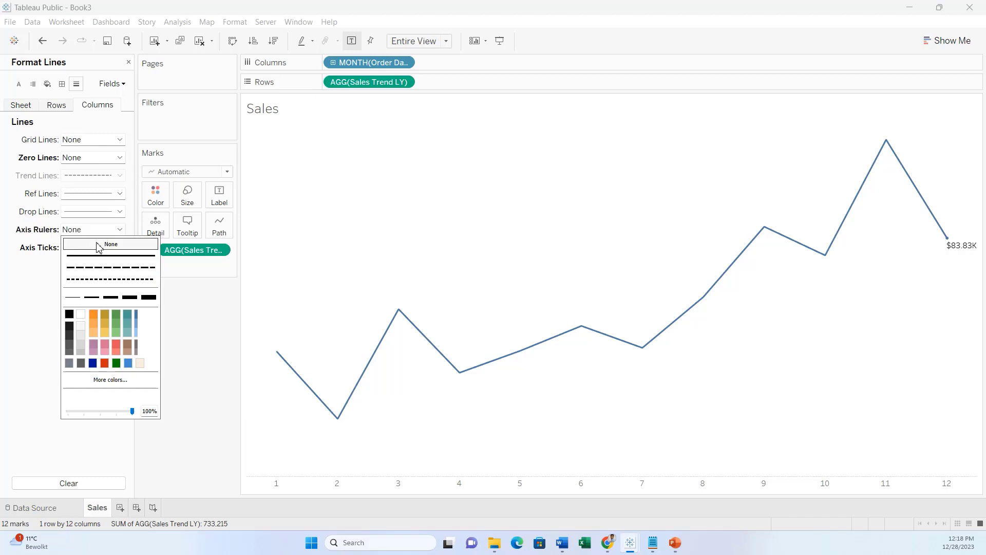
pyautogui.click(28, 286)
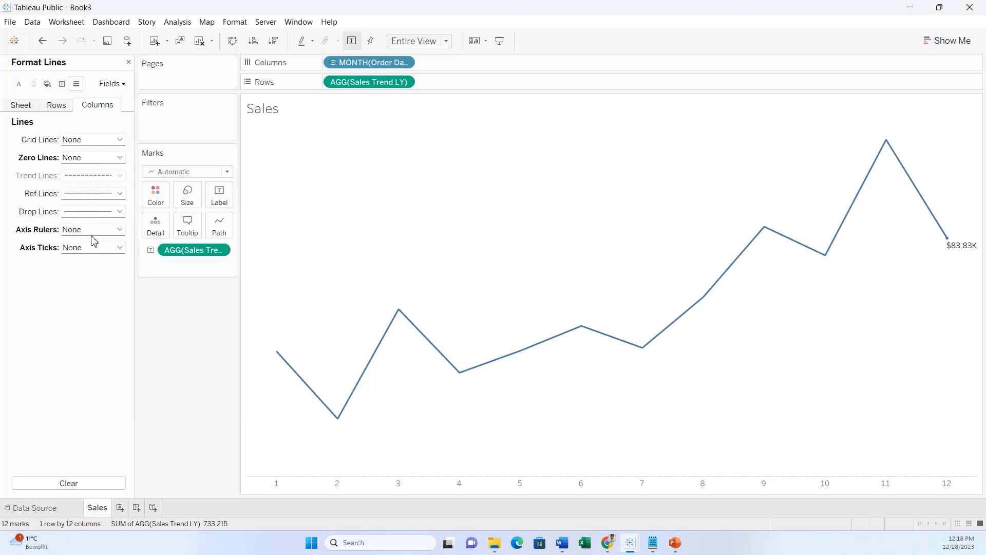
# Set row zero lines to None and turn off sheet-wide zero lines, rulers and ticks.
pyautogui.click(57, 105)
pyautogui.click(85, 159)
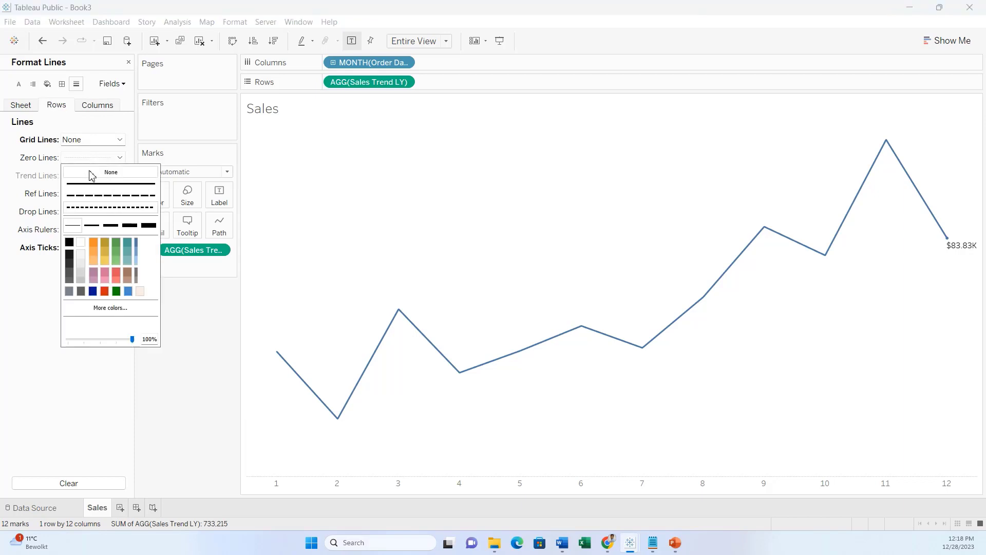
pyautogui.click(89, 172)
pyautogui.click(176, 392)
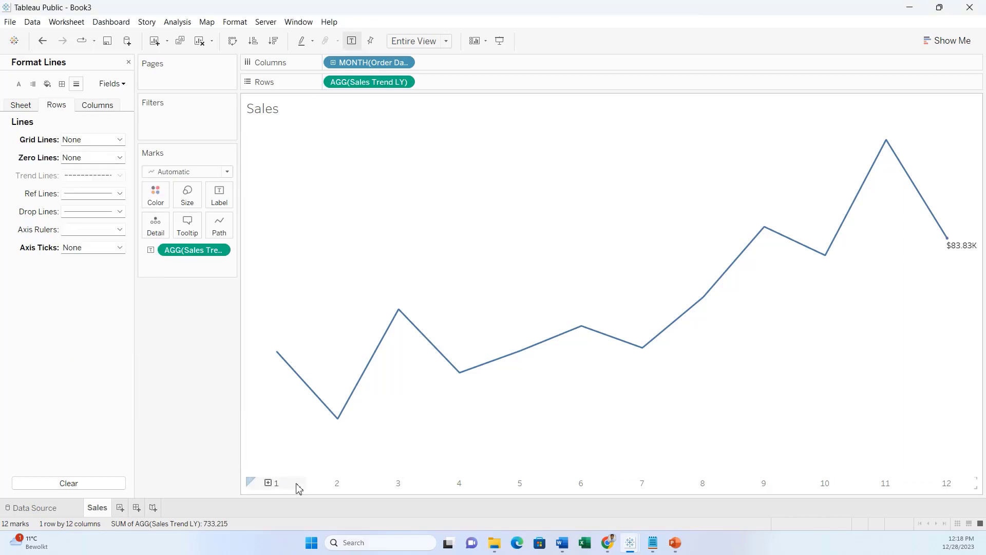
pyautogui.click(31, 108)
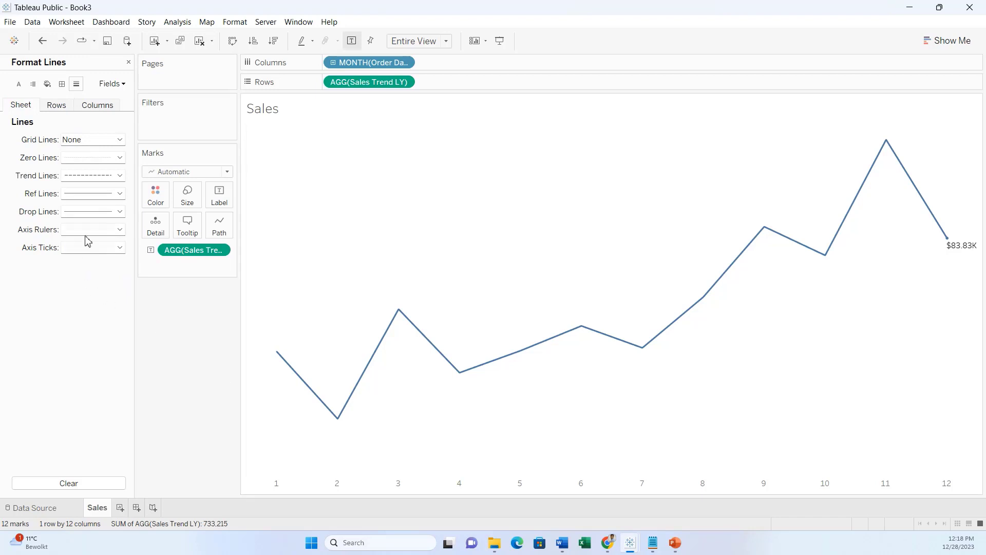
pyautogui.click(61, 86)
pyautogui.click(50, 289)
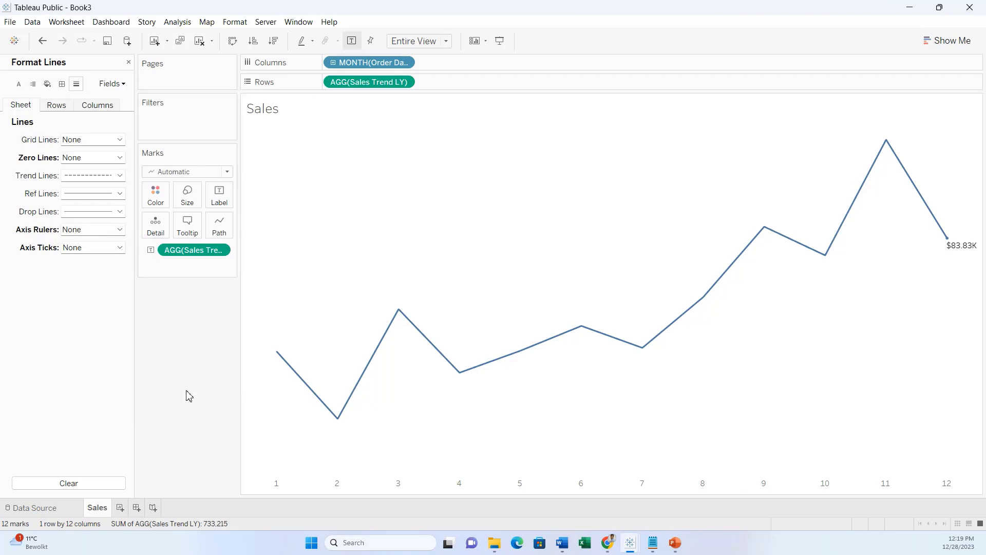
pyautogui.click(129, 63)
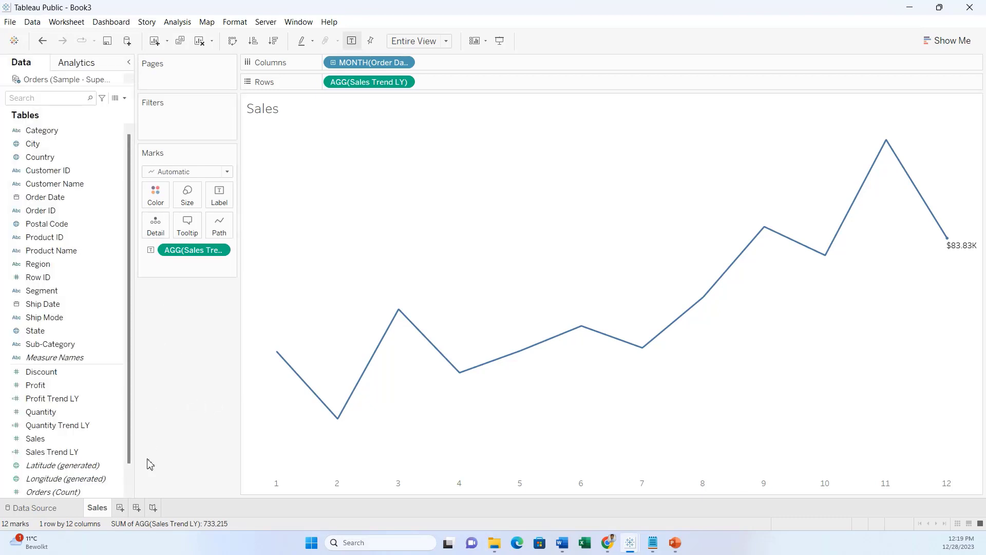
# Duplicate the Sales sheet and name the copy 'Profit'.
pyautogui.rightClick(97, 508)
pyautogui.click(146, 395)
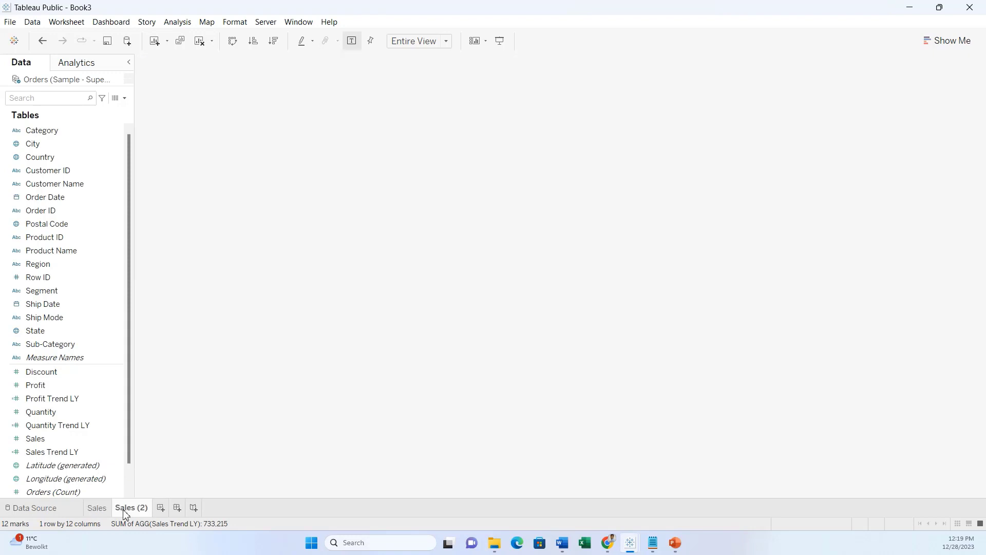
pyautogui.doubleClick(125, 508)
pyautogui.write('P')
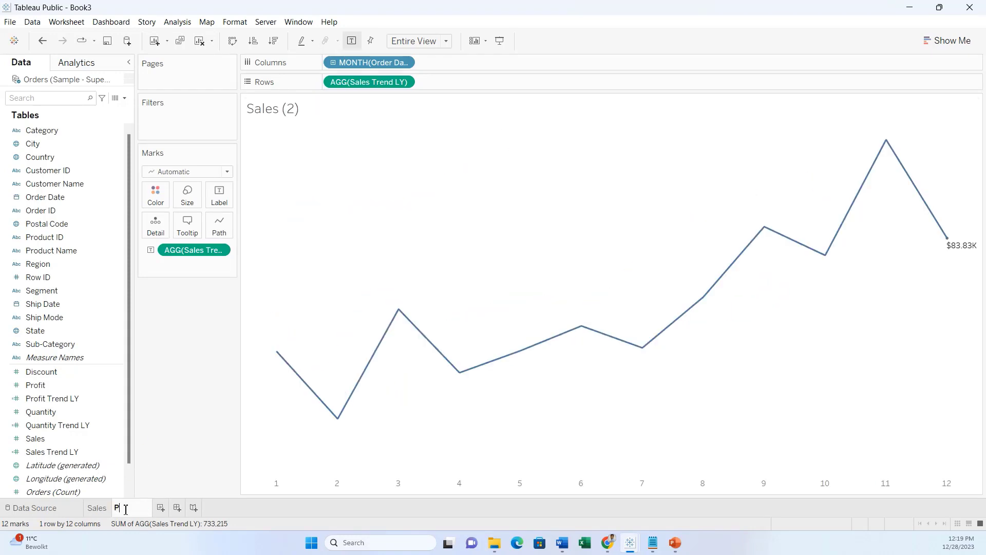
pyautogui.write('rofit')
pyautogui.press('Return')
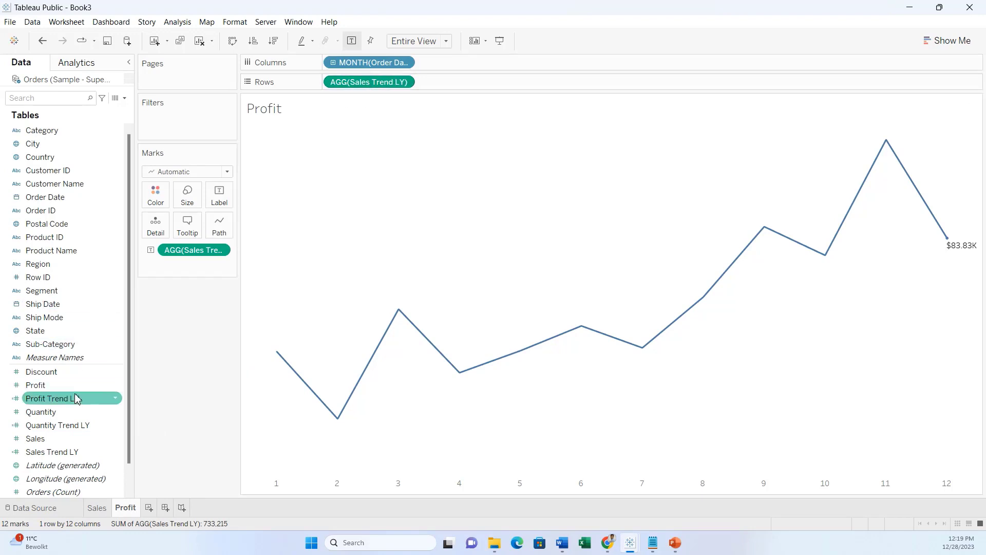
# Replace Sales Trend LY with Profit Trend LY on Rows and as the end label.
pyautogui.moveTo(78, 408); pyautogui.dragTo(469, 82)
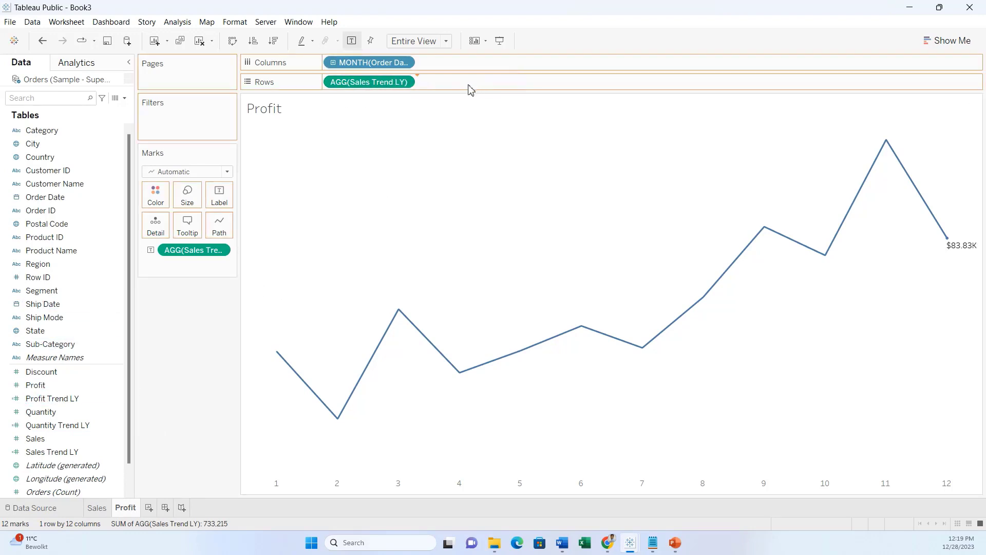
pyautogui.moveTo(389, 86); pyautogui.dragTo(196, 385)
pyautogui.moveTo(192, 255); pyautogui.dragTo(205, 341)
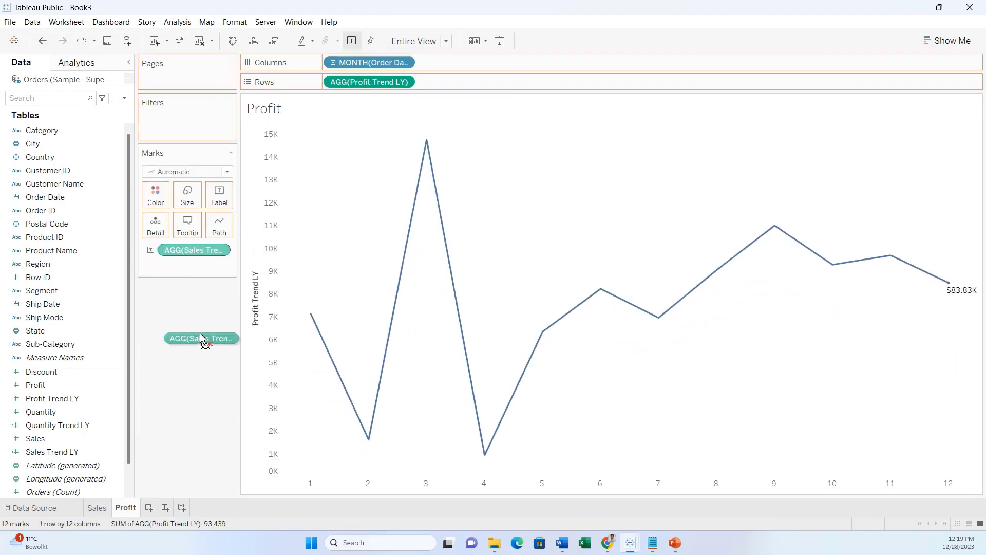
pyautogui.moveTo(396, 84); pyautogui.dragTo(229, 202)
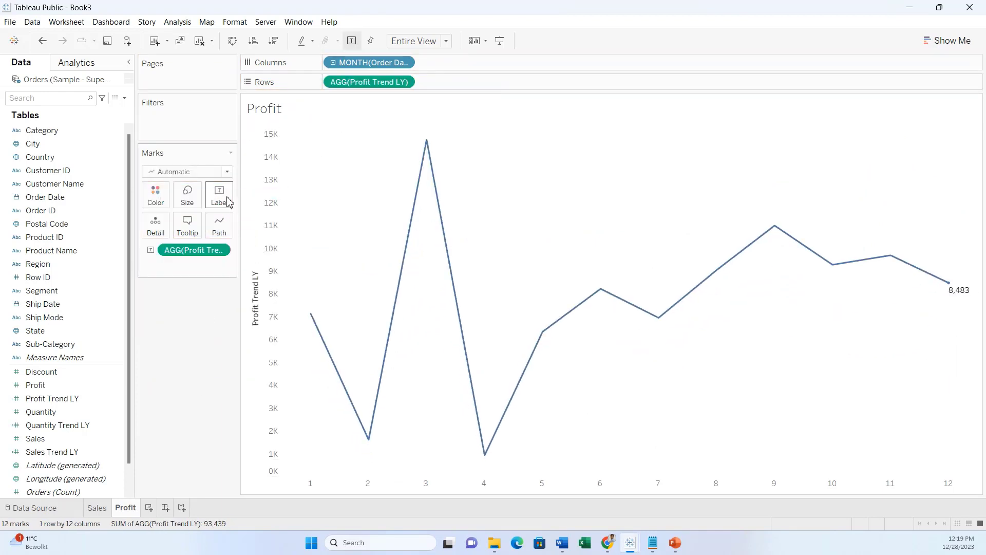
# Format the Profit label as custom currency in thousands ($8.48K) and hide the value axis.
pyautogui.rightClick(205, 252)
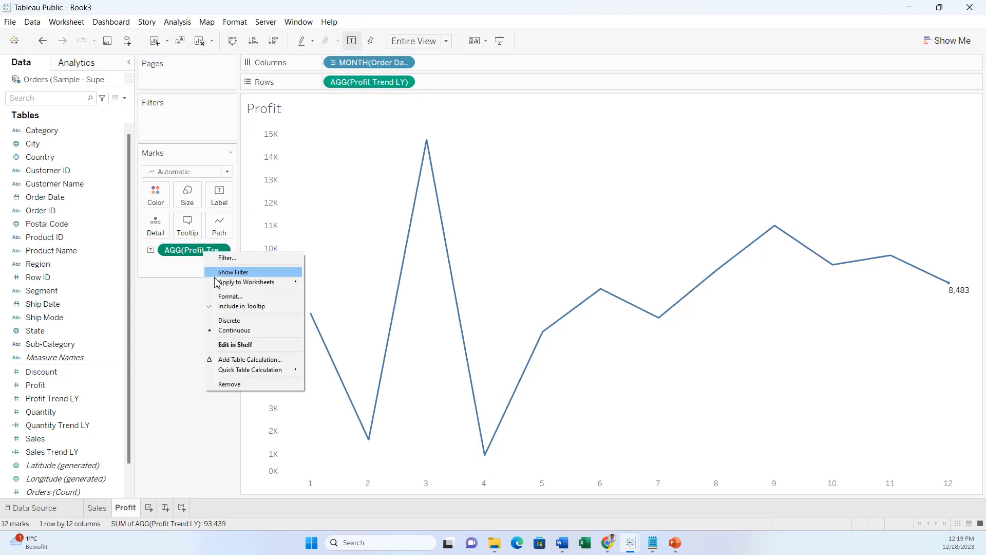
pyautogui.click(230, 297)
pyautogui.click(106, 176)
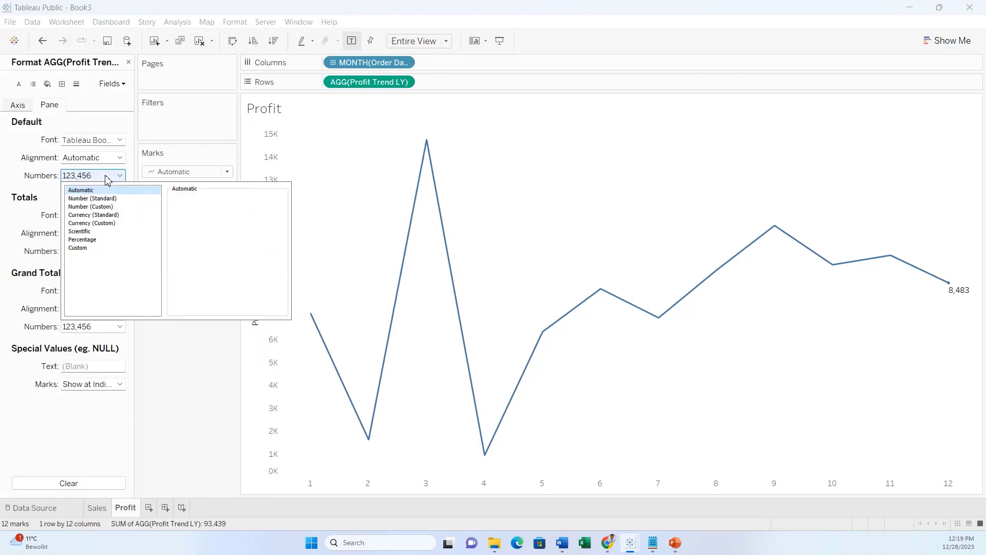
pyautogui.click(116, 224)
pyautogui.click(180, 262)
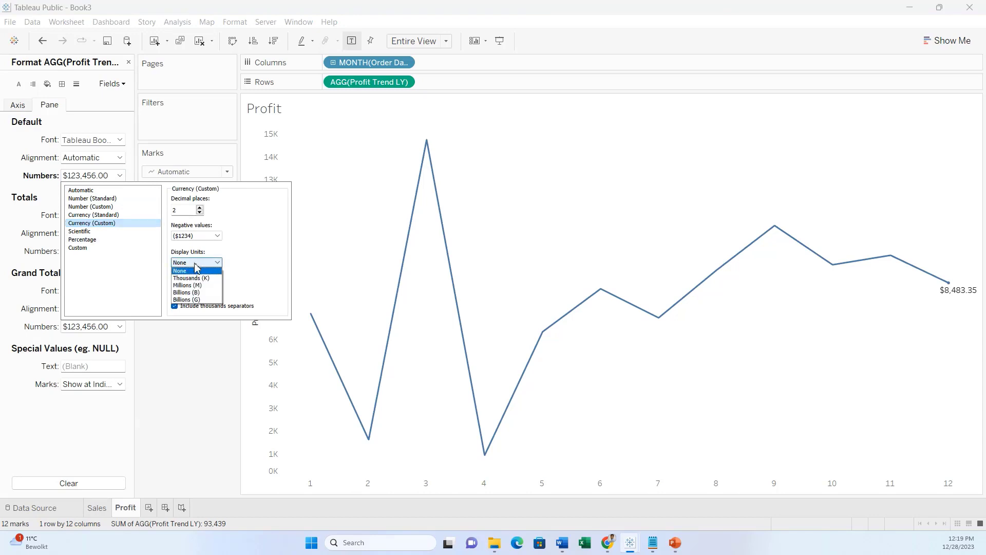
pyautogui.click(199, 279)
pyautogui.click(186, 391)
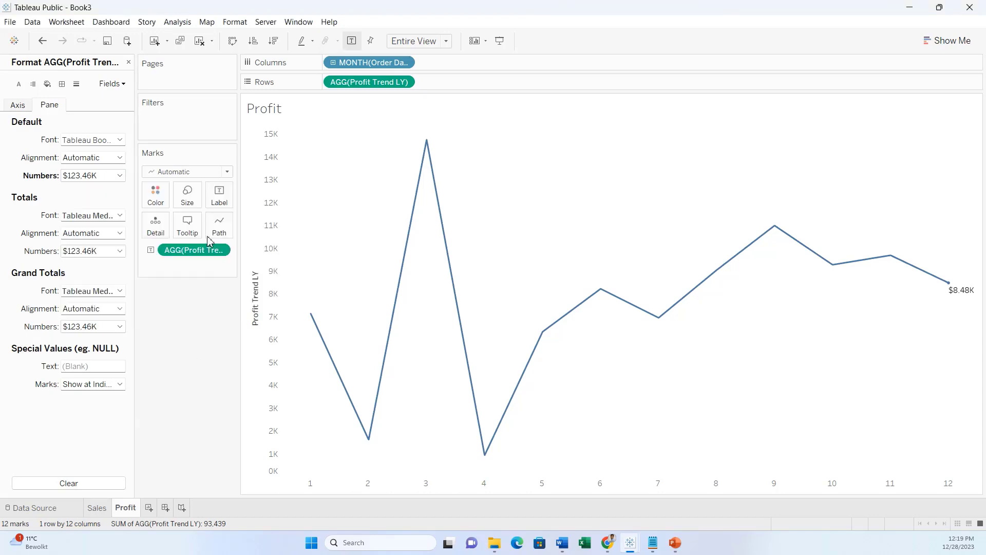
pyautogui.click(129, 62)
pyautogui.rightClick(262, 182)
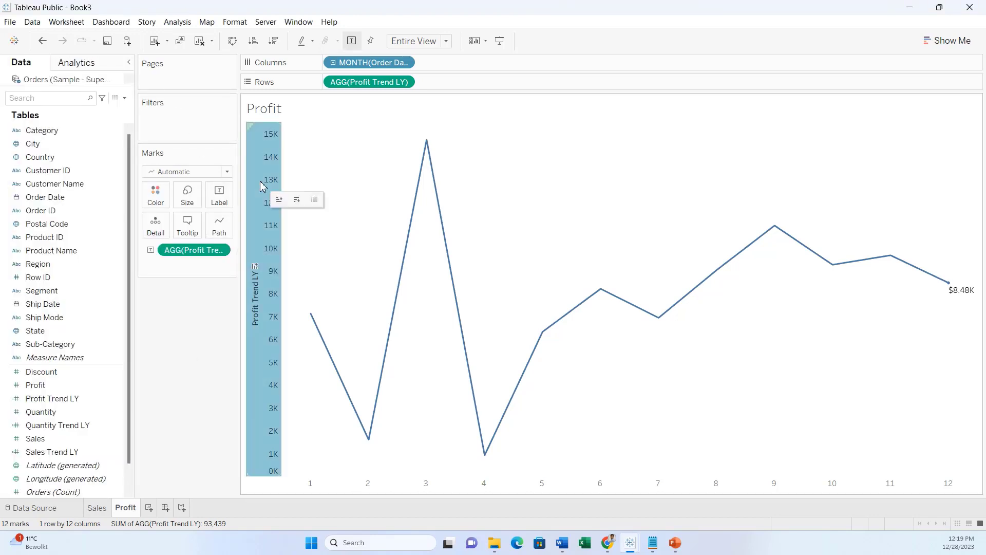
pyautogui.click(293, 235)
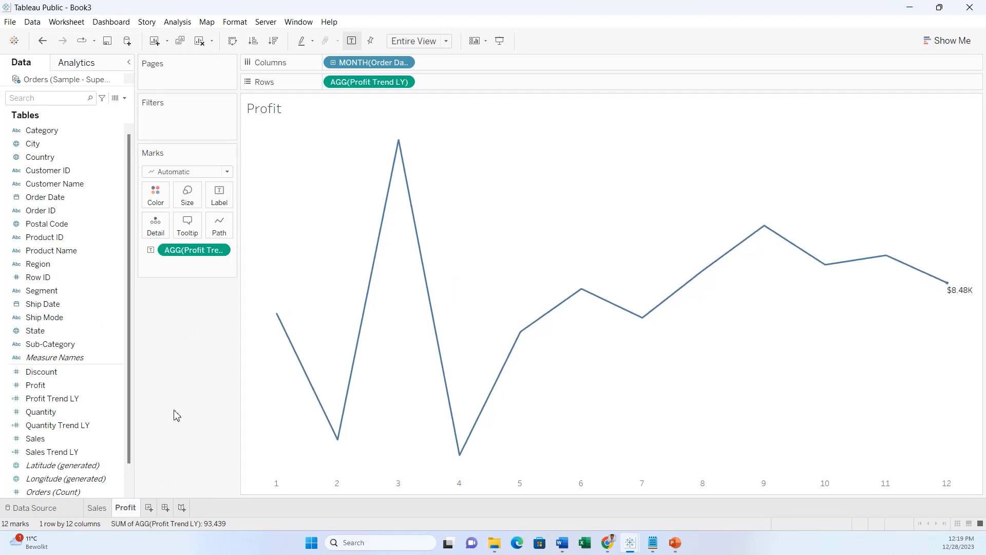
# Duplicate the Profit sheet and name the copy 'Quantity'.
pyautogui.rightClick(127, 512)
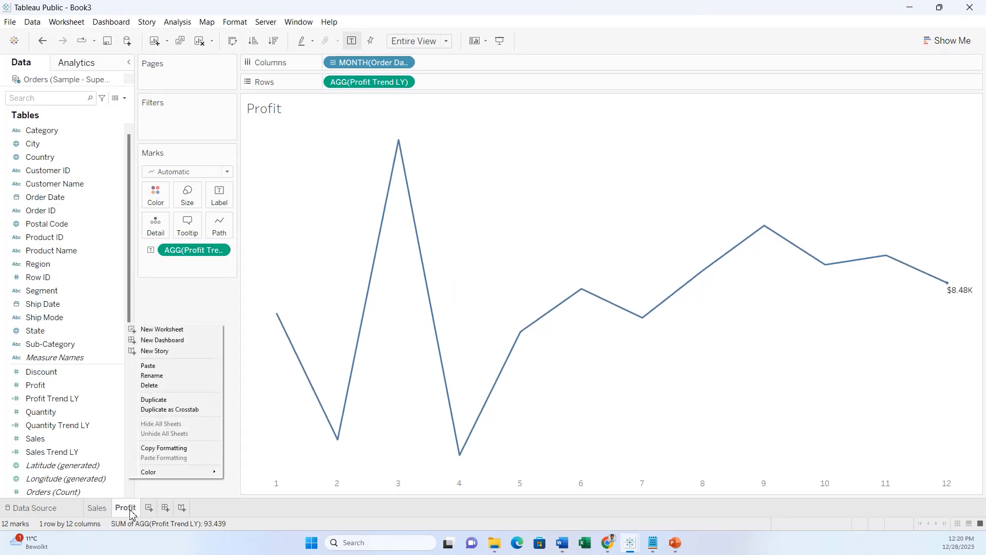
pyautogui.click(175, 404)
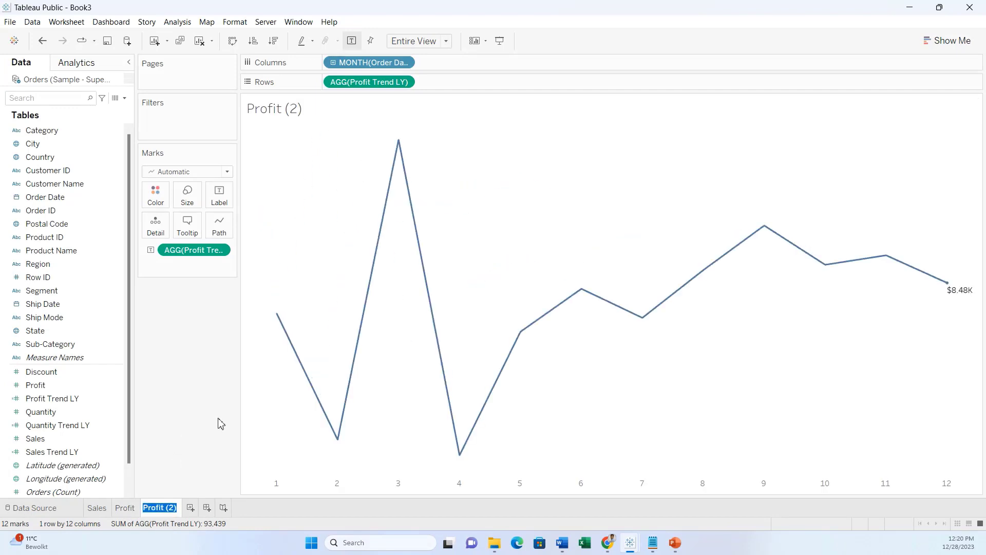
pyautogui.write('QUan')
pyautogui.press('BackSpace')
pyautogui.press('BackSpace')
pyautogui.write('uantity')
pyautogui.press('Return')
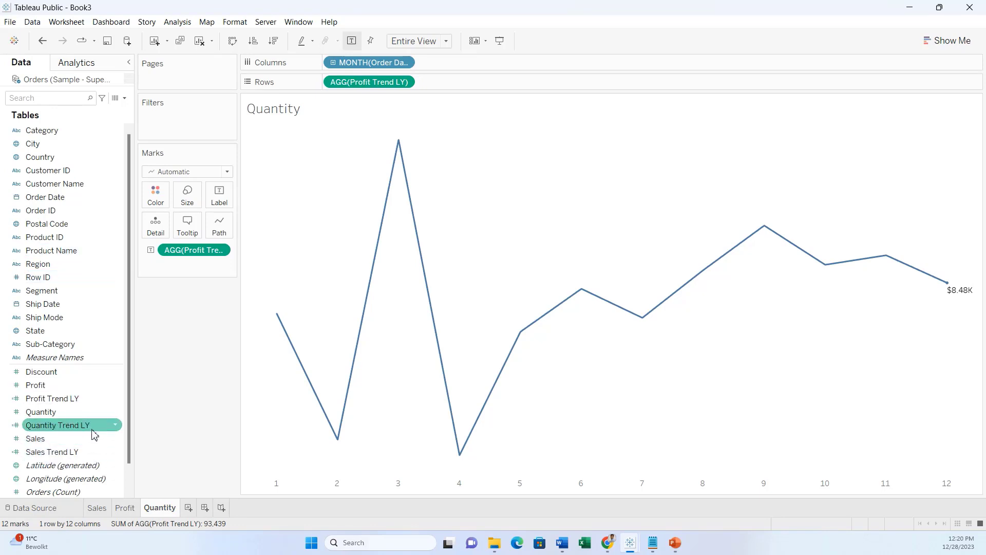
# Swap Profit Trend LY for Quantity Trend LY on Rows and Label, and hide the axis.
pyautogui.moveTo(77, 426); pyautogui.dragTo(466, 83)
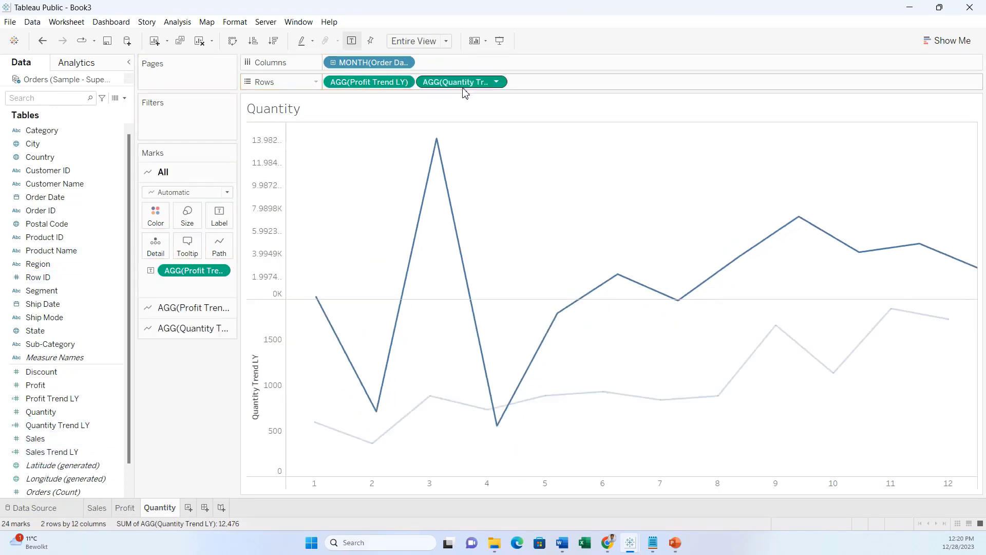
pyautogui.click(378, 85)
pyautogui.moveTo(379, 84); pyautogui.dragTo(183, 308)
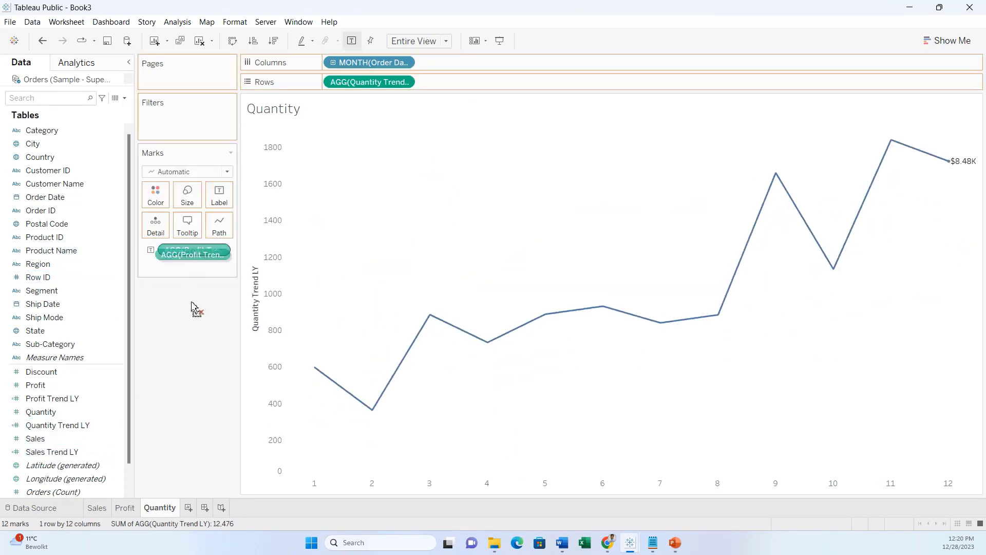
pyautogui.moveTo(391, 82); pyautogui.dragTo(221, 202)
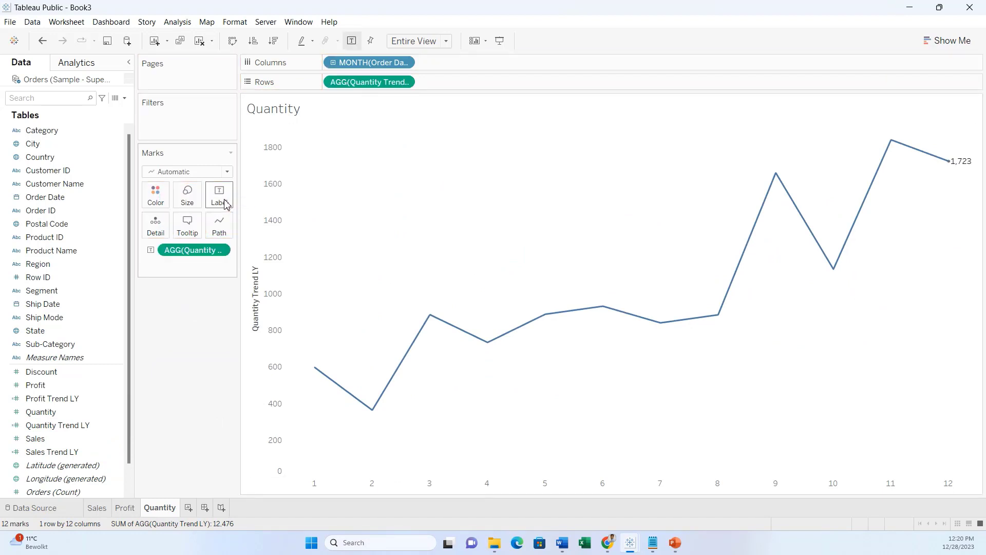
pyautogui.rightClick(263, 297)
pyautogui.click(288, 346)
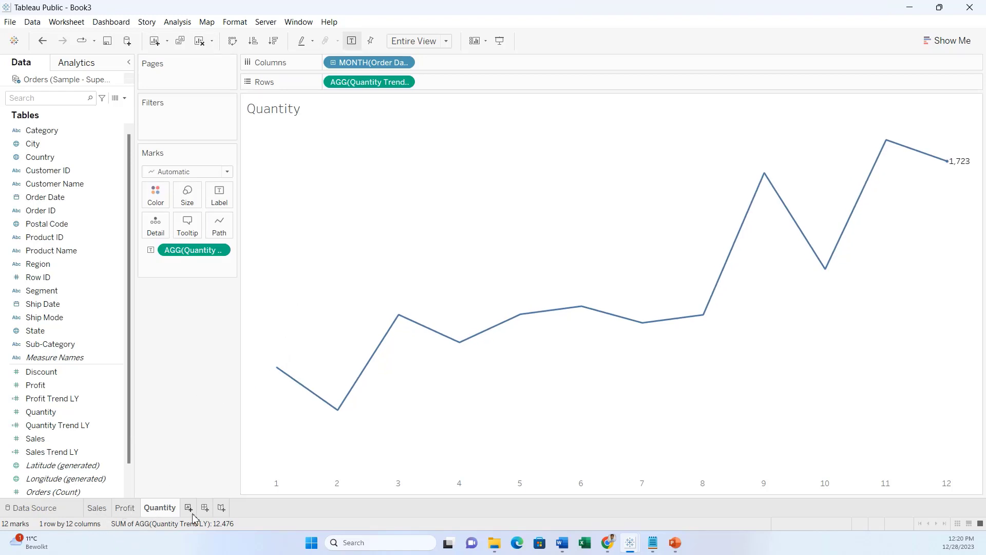
# Title the Sales sheet with AGG(Sales Trend LY) centred above the sheet name, then view the mockup.
pyautogui.click(99, 508)
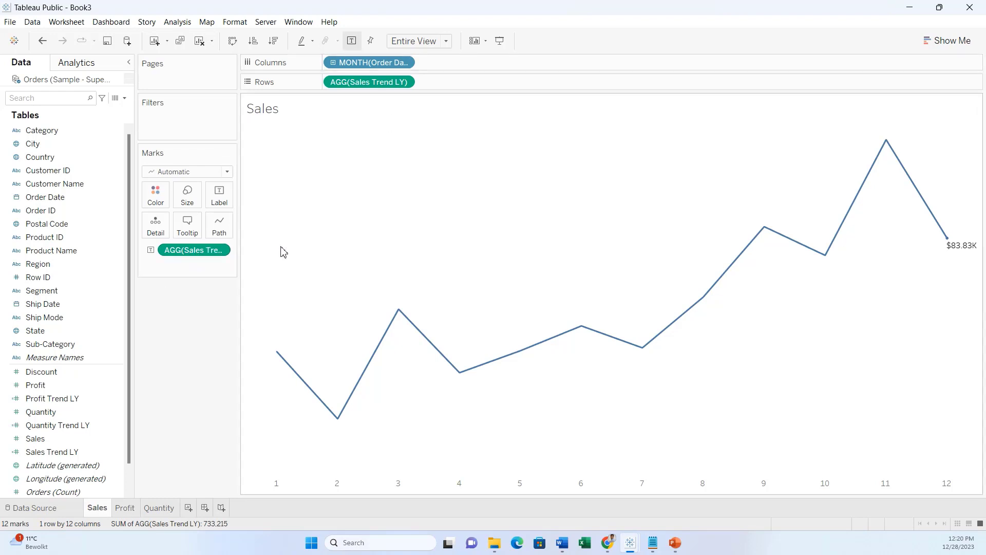
pyautogui.doubleClick(301, 114)
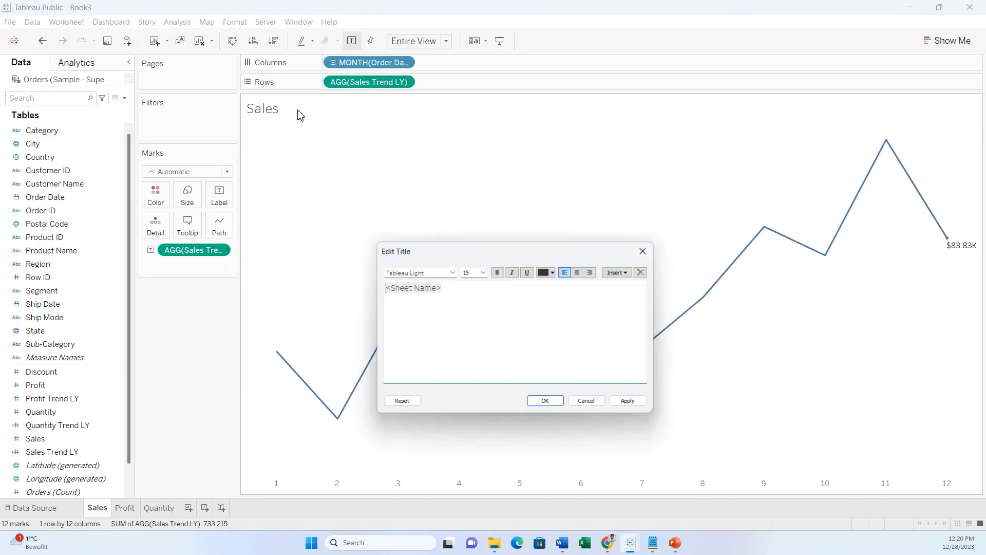
pyautogui.click(622, 272)
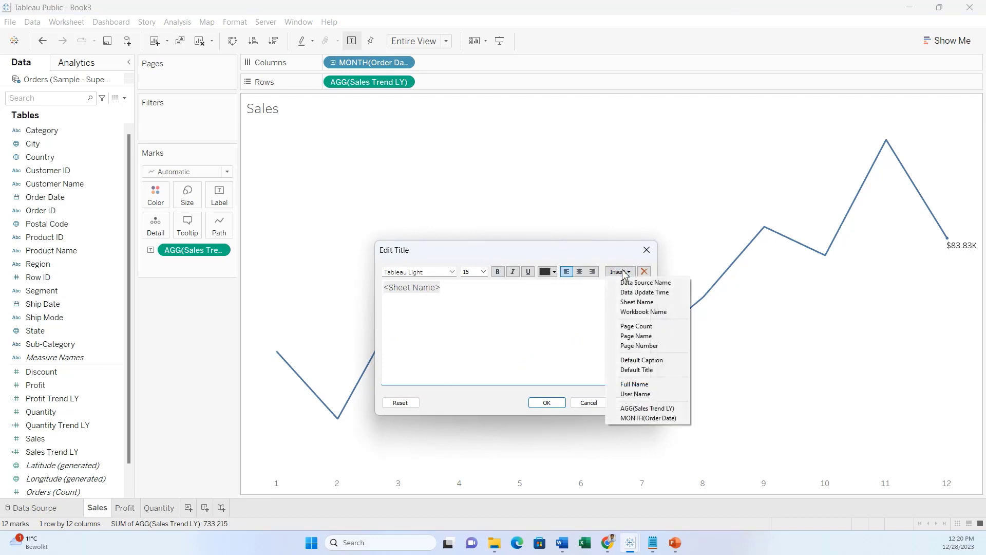
pyautogui.click(647, 408)
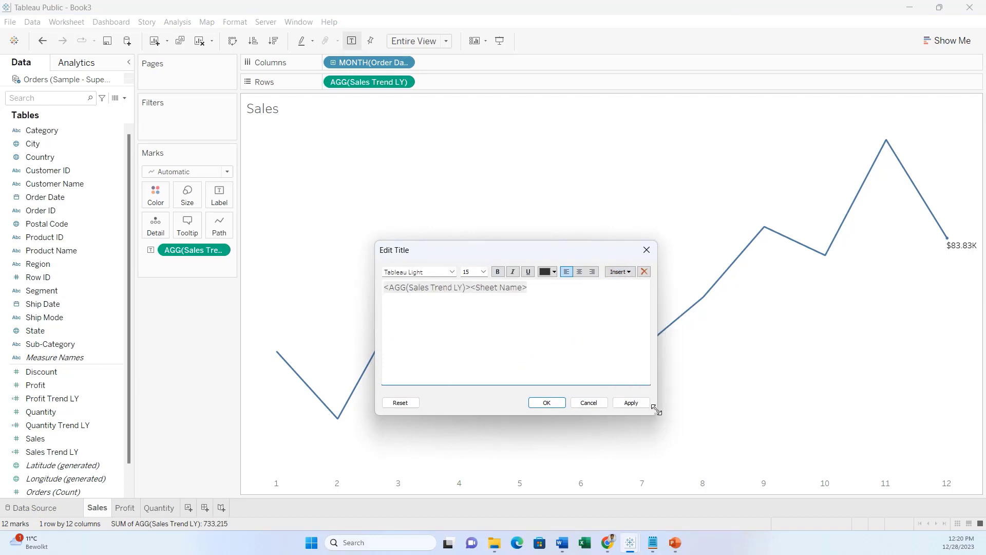
pyautogui.press('Return')
pyautogui.moveTo(448, 301); pyautogui.dragTo(376, 280)
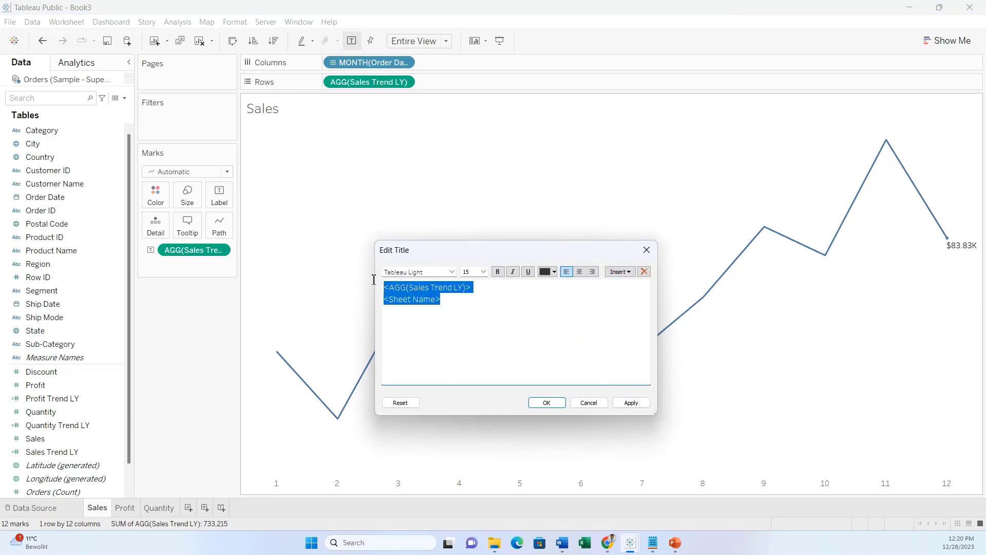
pyautogui.click(580, 272)
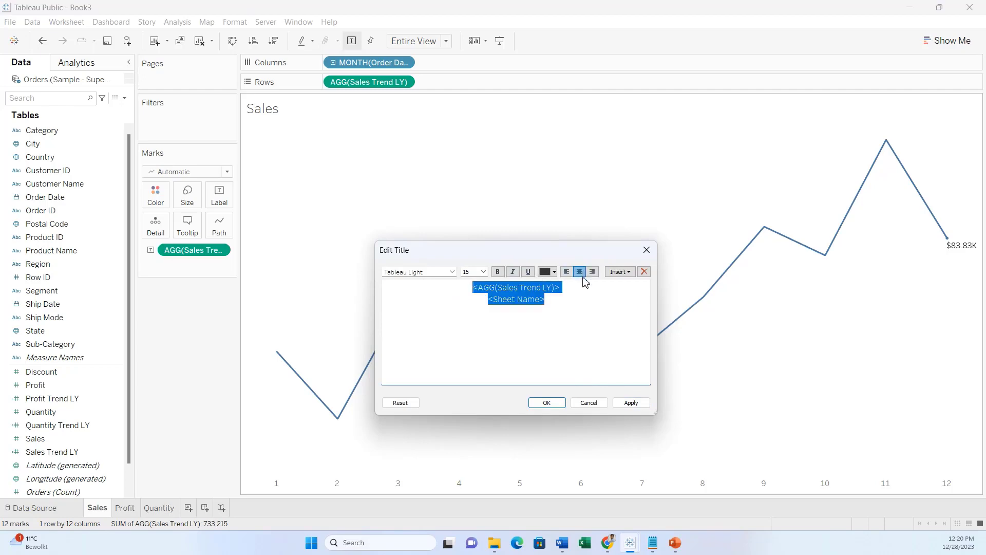
pyautogui.click(556, 404)
pyautogui.click(675, 542)
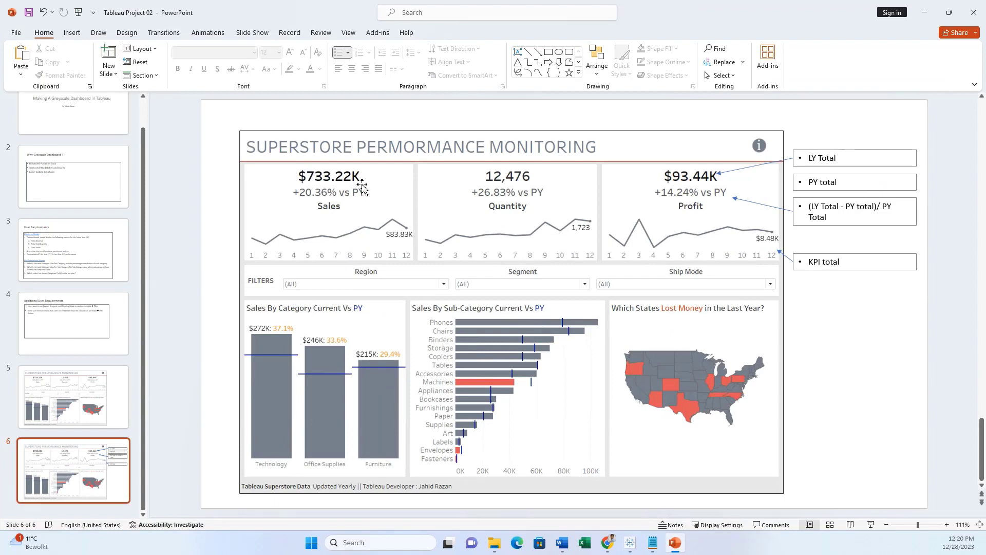
# Minimize PowerPoint to return to the Sales sheet titled $20.30K to $118.45K.
pyautogui.click(924, 12)
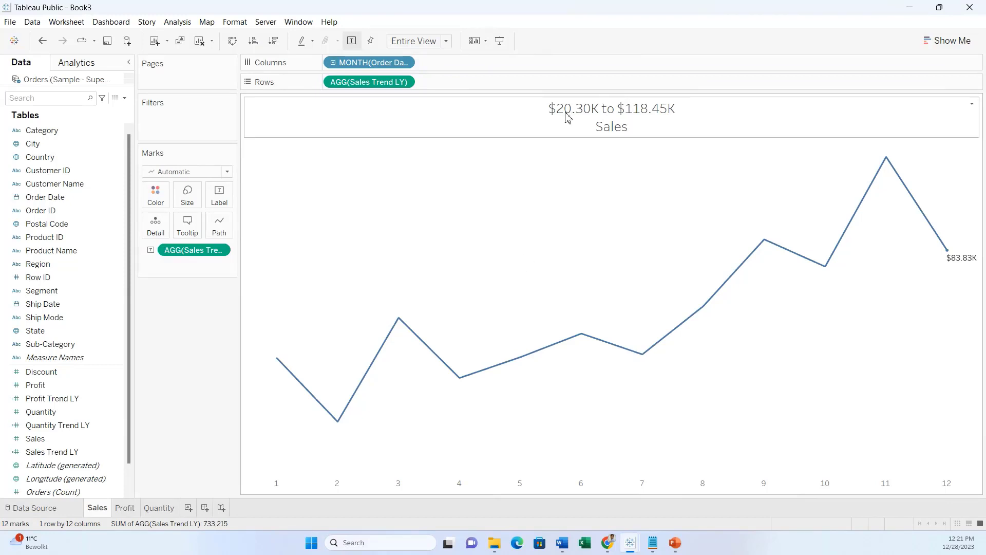
# Check the month-2 low and month-11 high tooltips on the Sales line, then return to PowerPoint.
pyautogui.moveTo(337, 429)
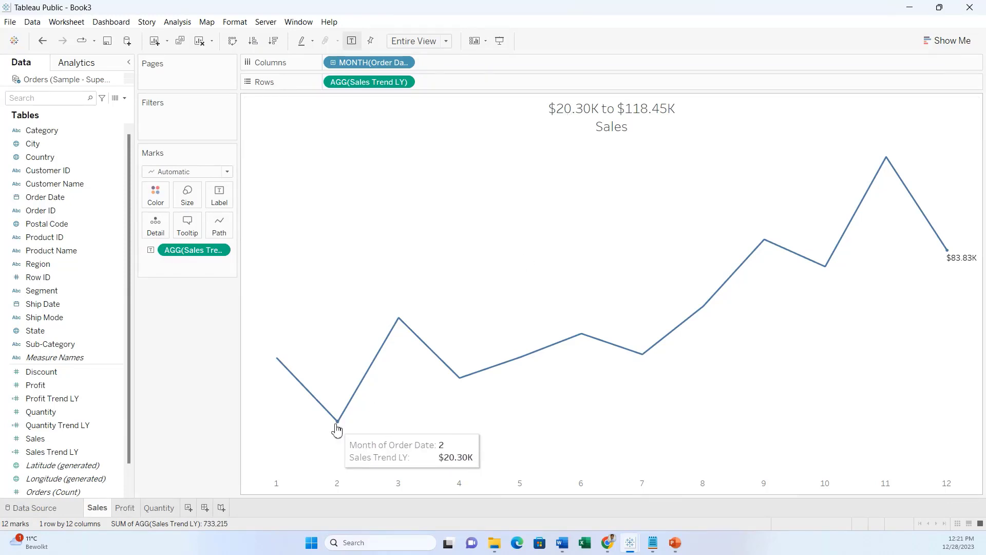
pyautogui.moveTo(890, 168)
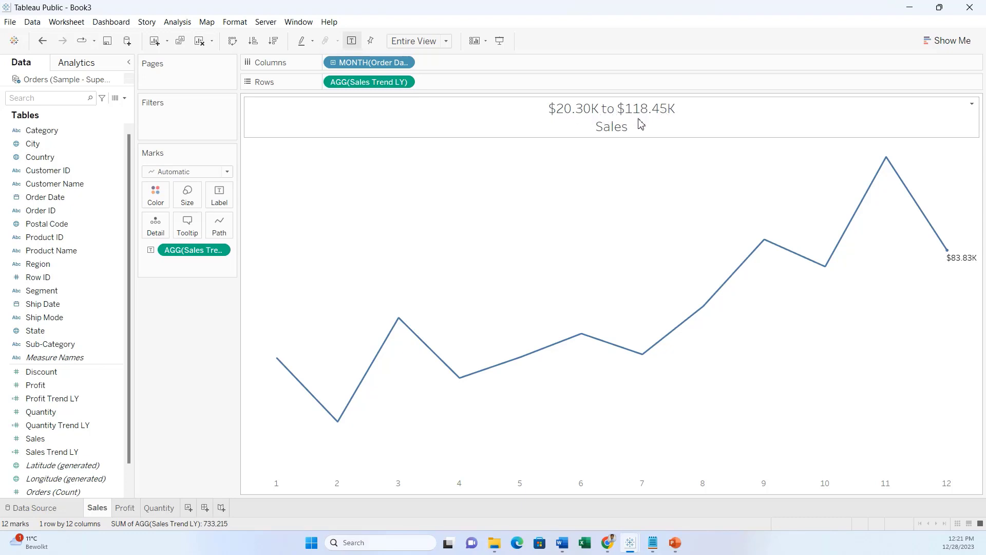
pyautogui.click(681, 544)
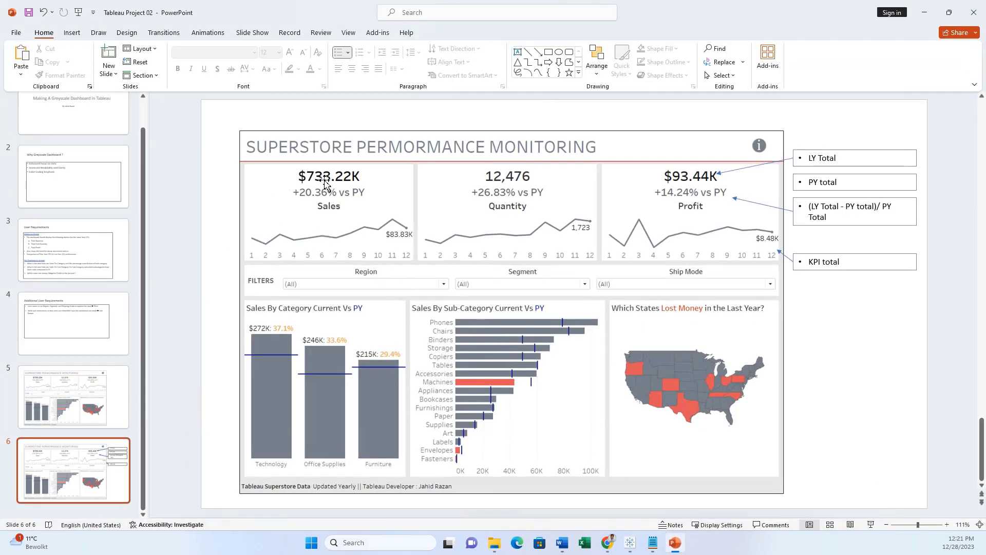